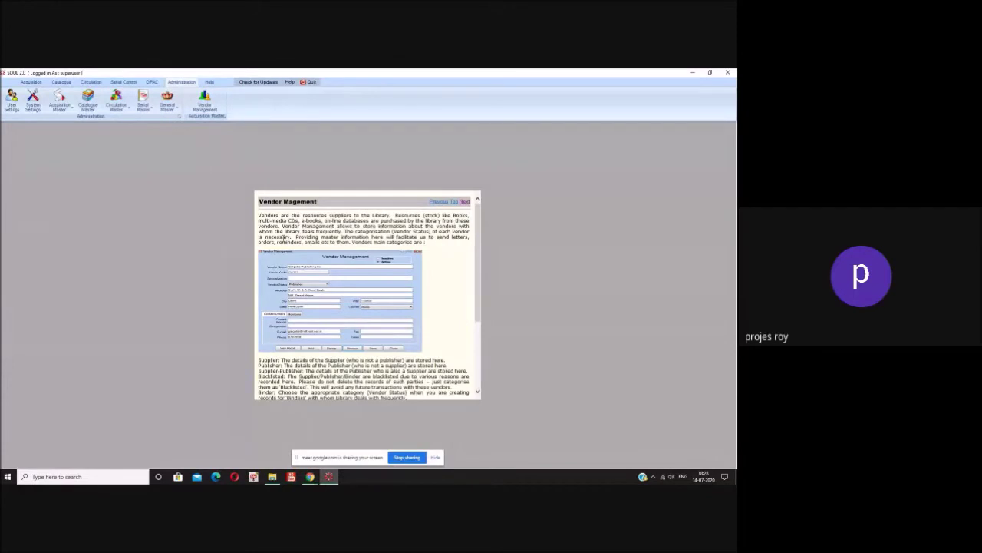
- Open a blank Vendor Management form from the Administration ribbon
click(205, 108)
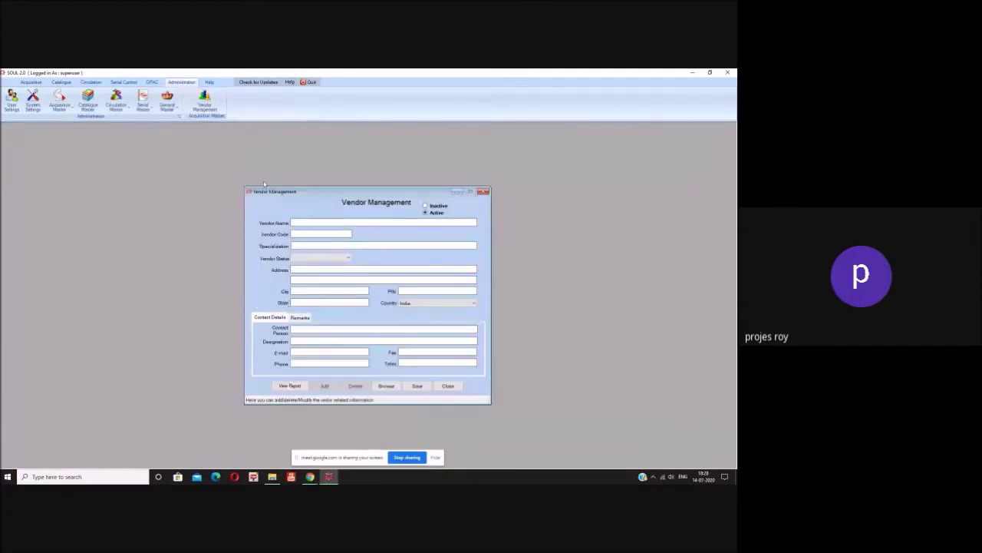
- Enter vendor DELHI BINDING HOUSE, code DEL001, specialization Book Binding, status Binder
click(307, 224)
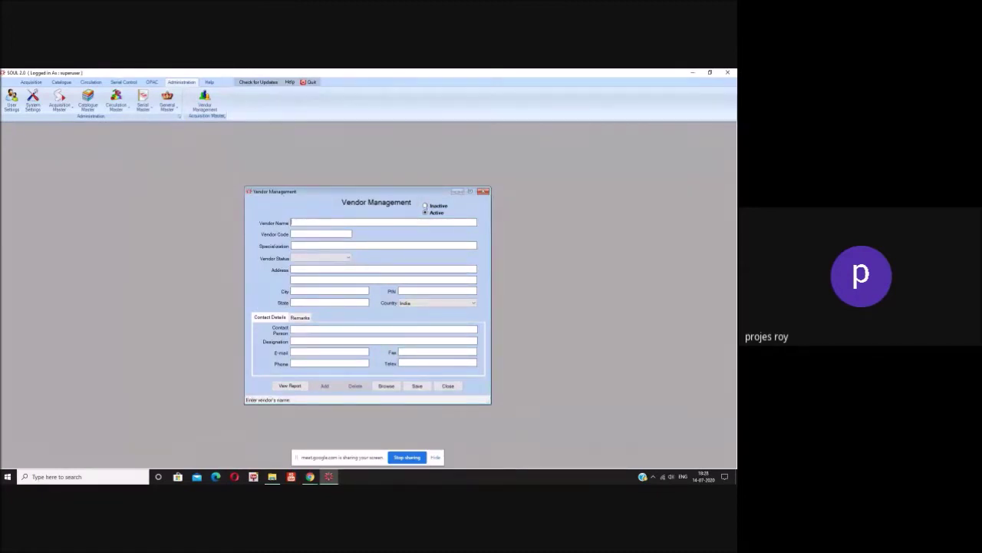
text(DELHI BINDING HOUSE)
click(337, 230)
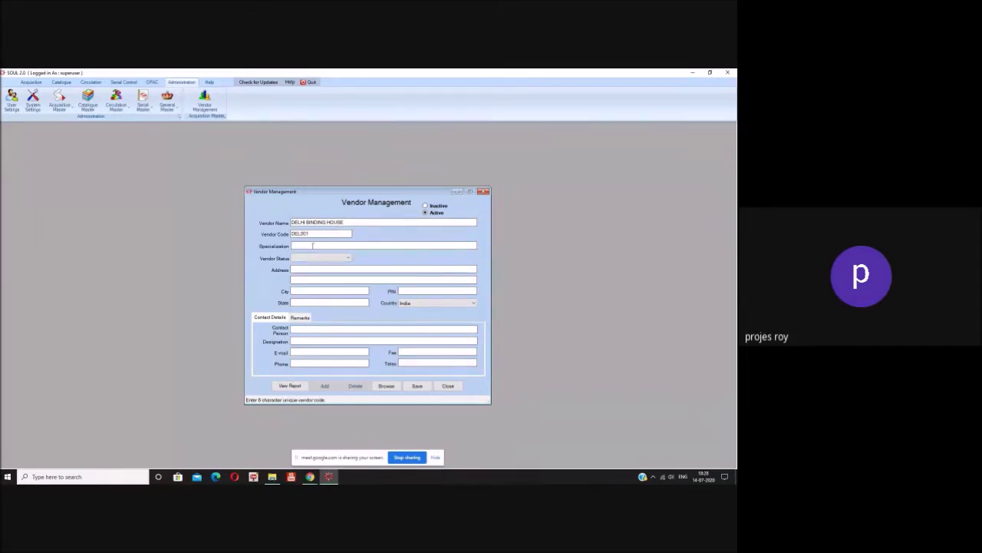
click(313, 246)
text(Book Binding)
click(314, 258)
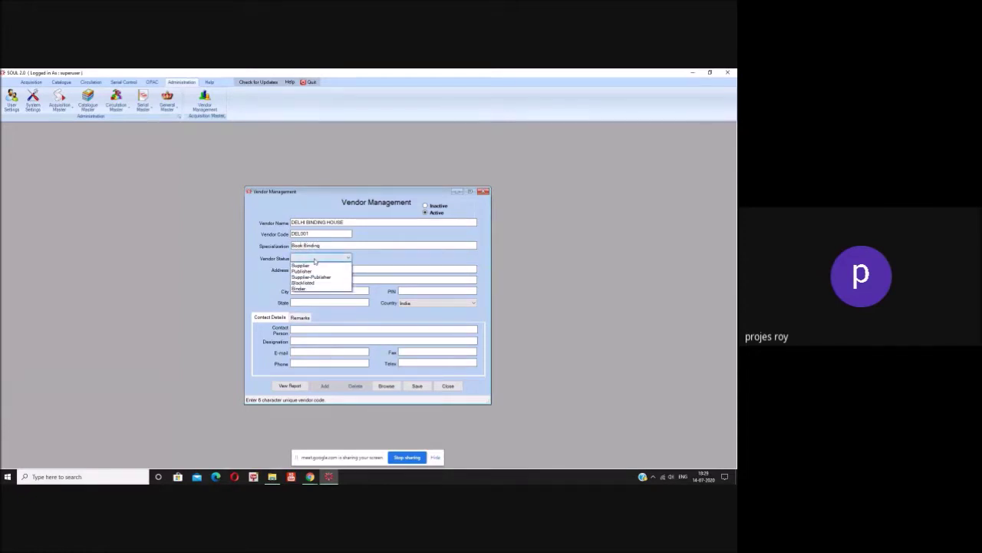
click(315, 287)
- Fill in the Ghaziabad address, city Ghaziabad, state UP and the PIN code
click(313, 270)
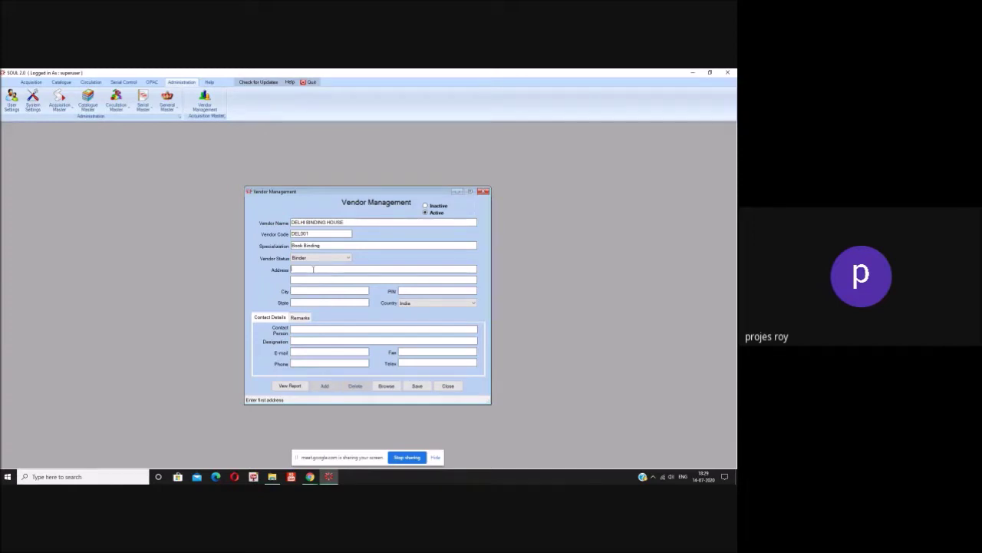
text(Ghaziabad)
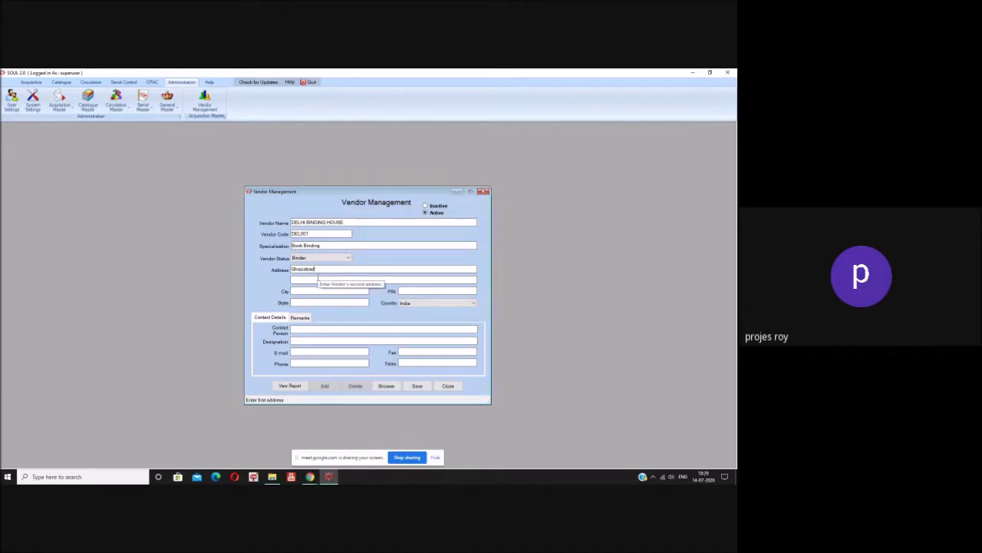
click(316, 279)
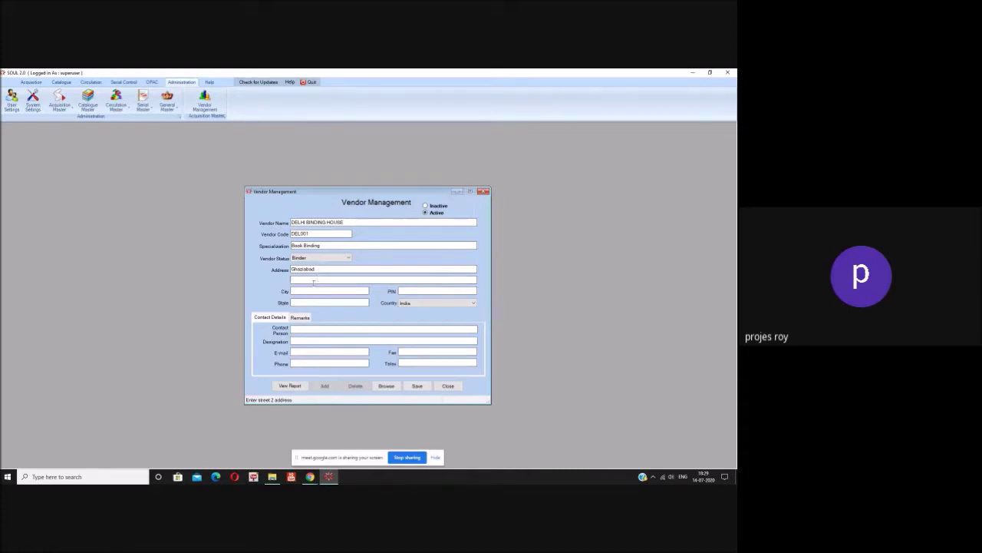
click(313, 292)
text(Ghaziabad)
click(315, 302)
text(UP)
click(412, 290)
text(201001)
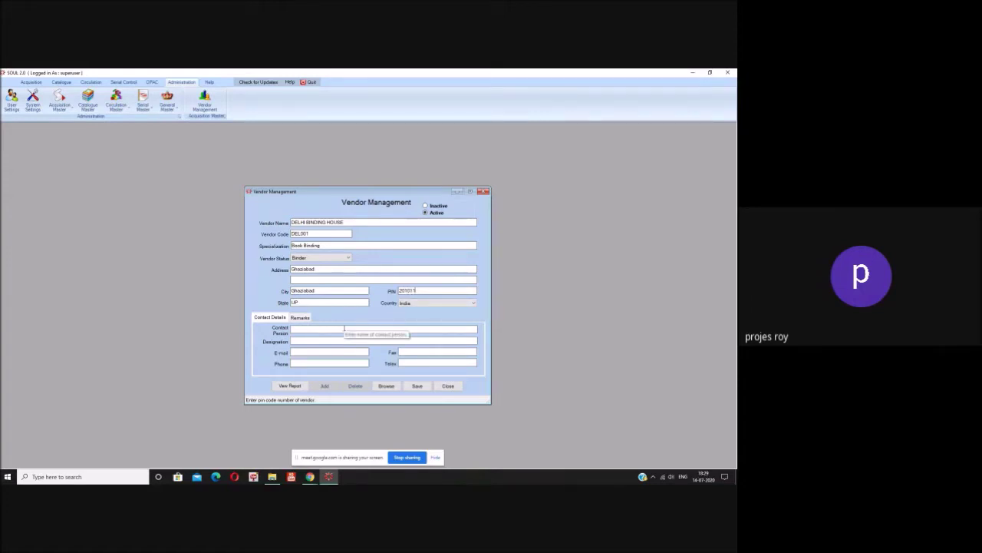
click(344, 328)
- Enter the contact person's name, designation Manager and the contact's e-mail address
text(Mr. )
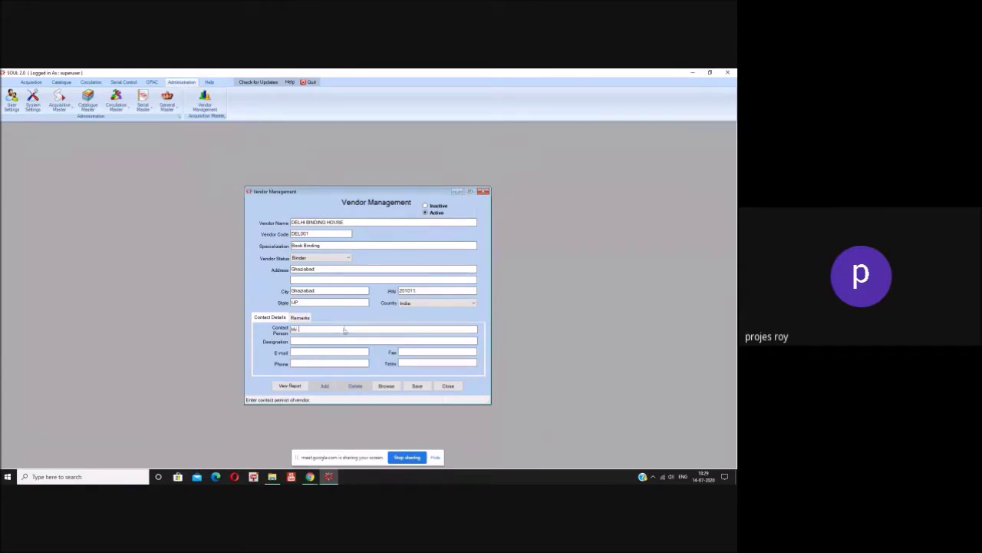
text(Alam)
click(340, 340)
text(Manager)
click(335, 350)
text(a)
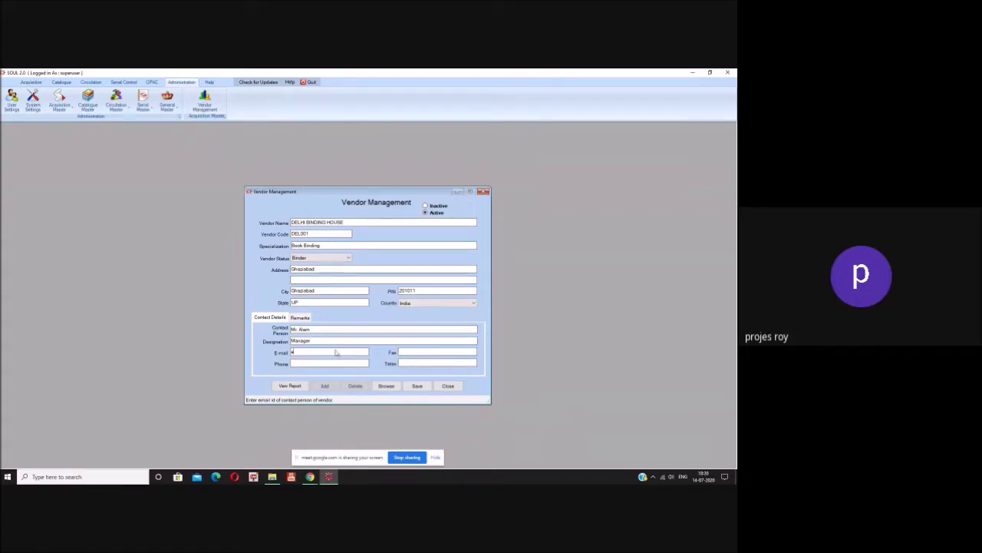
text(abcd@abc)
text(.com)
key(BackSpace)
key(BackSpace)
text(om)
- Add the phone, fax and telex numbers and save the DELHI BINDING HOUSE record
click(321, 363)
text(124134345)
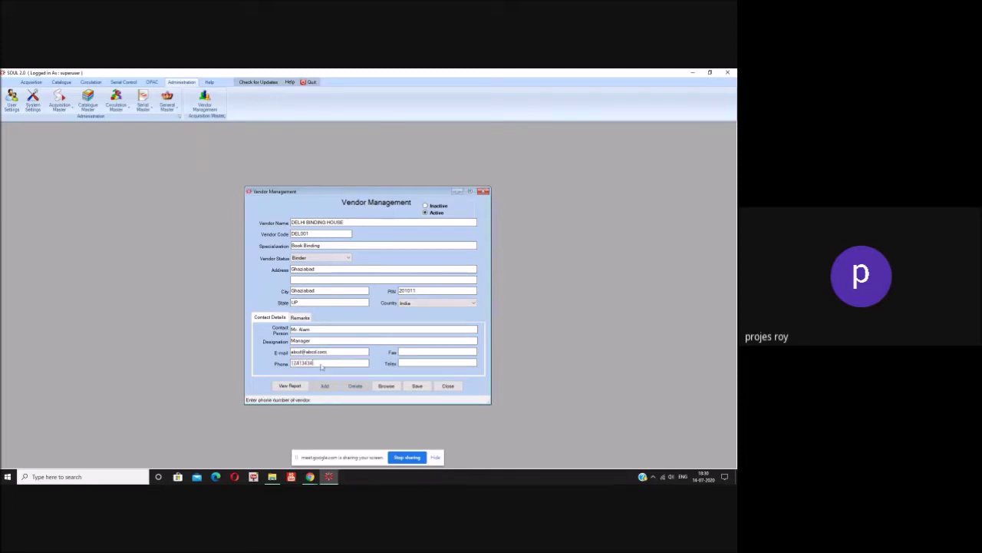
click(421, 352)
text(125128)
click(420, 361)
text(232134124)
click(417, 387)
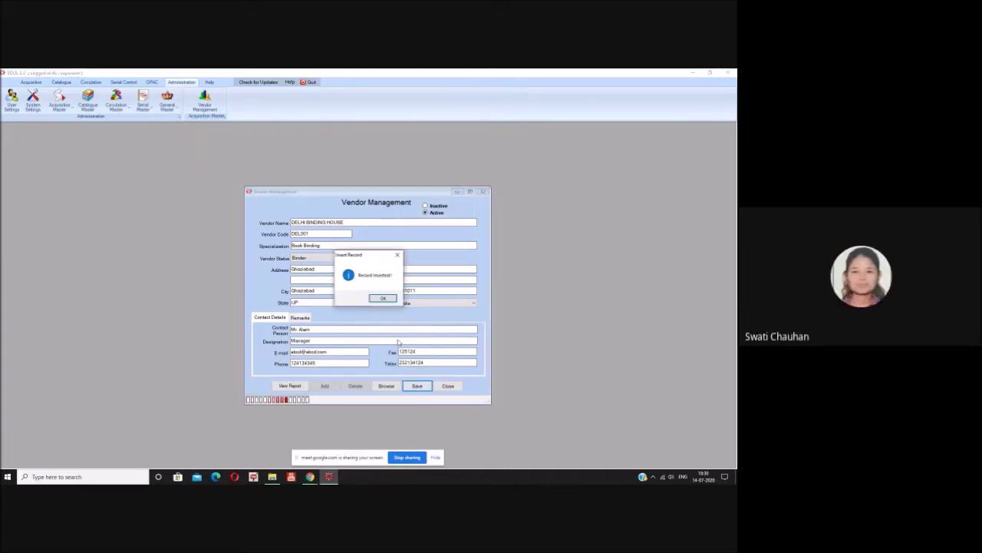
click(381, 298)
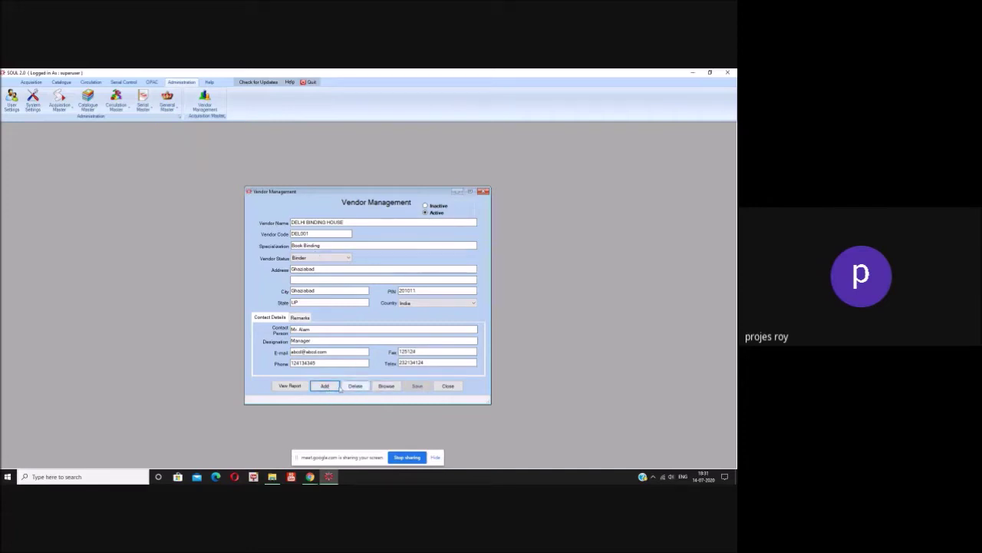
- Clear the Vendor Management form with Add to start another vendor entry
click(333, 387)
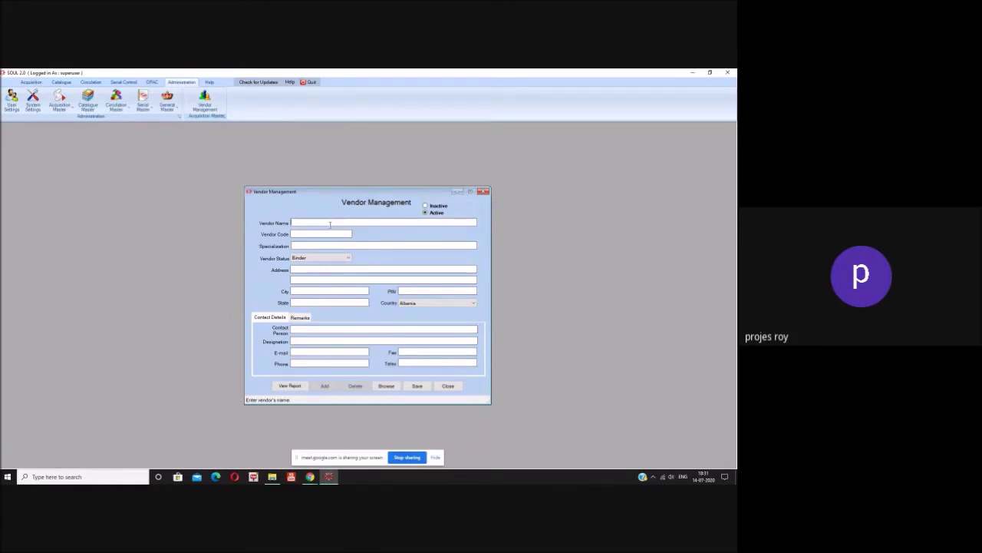
- Enter vendor NOIDA BOOK SELLER, code NOI001, specialization SCIENTIFIC BOOKS, status Supplier
text(NOIDA BOOK SELLER)
key(Tab)
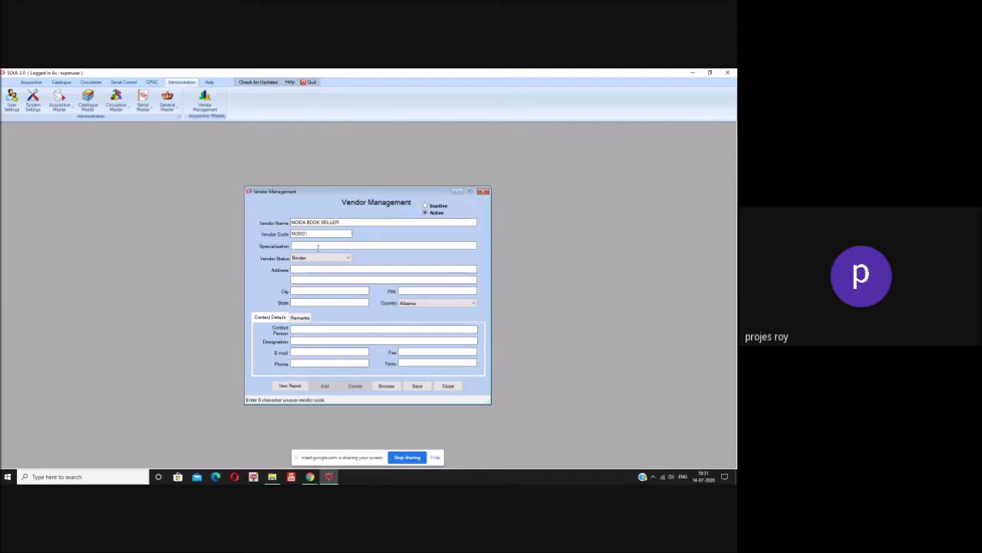
click(318, 246)
text(SCIEN)
text(TIFIC BOOKS)
click(322, 259)
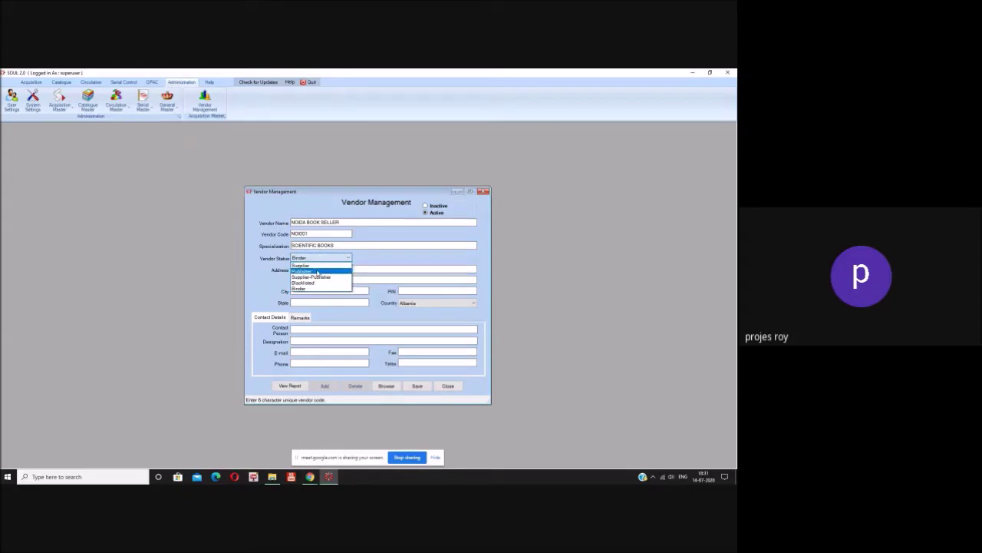
click(307, 265)
- Fill in the SECTOR-15A address, city NOIDA, state U.P and the PIN code
click(314, 270)
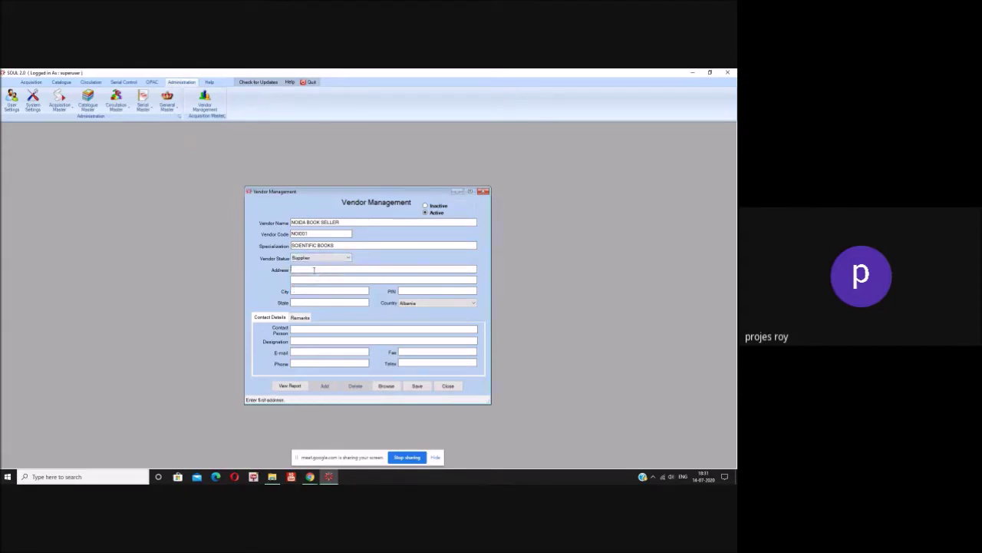
text(N)
text(SECT)
text(OR-1)
text(58)
click(297, 280)
click(301, 291)
text(NOIDA)
click(351, 303)
text(U.P)
click(403, 290)
text(201301)
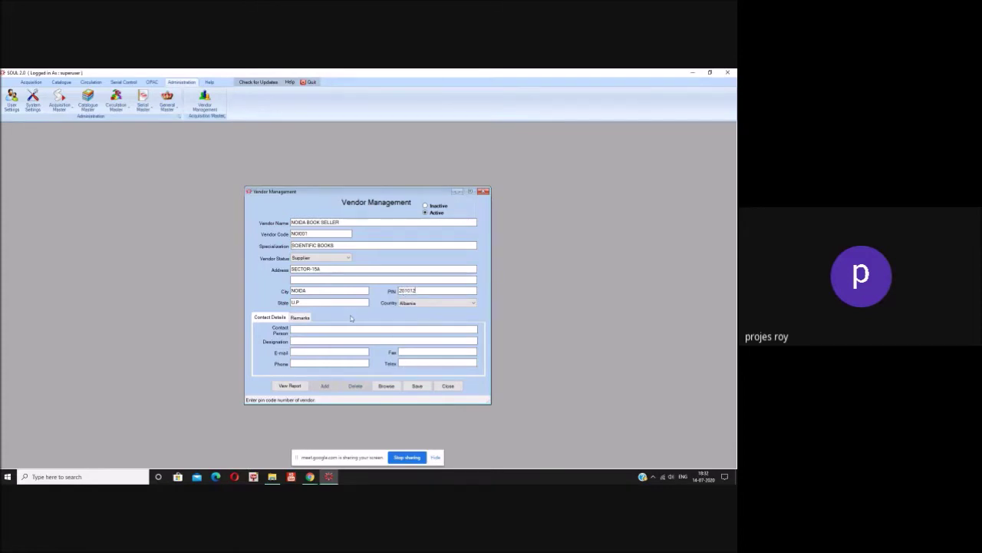
- Enter the contact person, designation Manager, e-mail and phone, then save NOIDA BOOK SELLER
click(304, 330)
text(Mr. Sharma)
click(305, 341)
text(Manager)
click(314, 350)
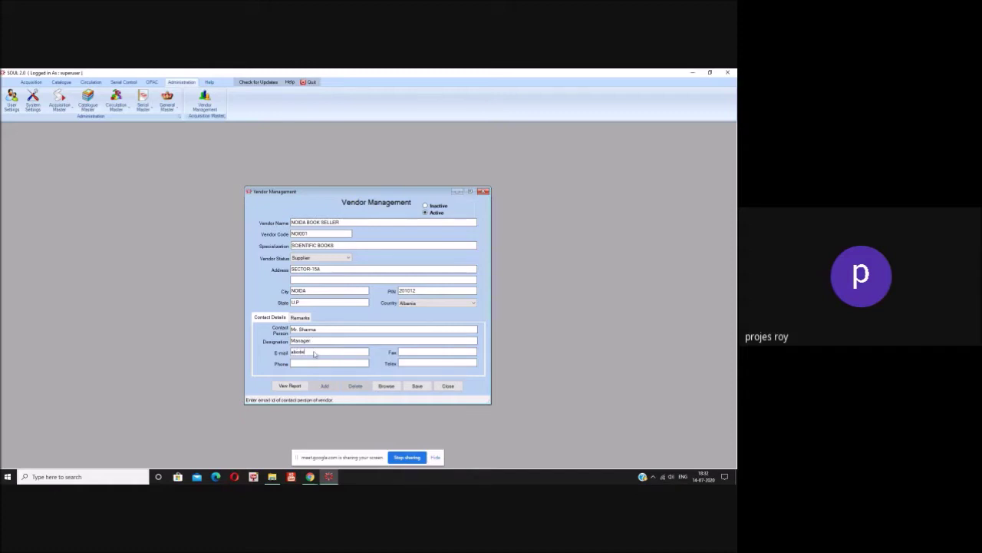
key(Tab)
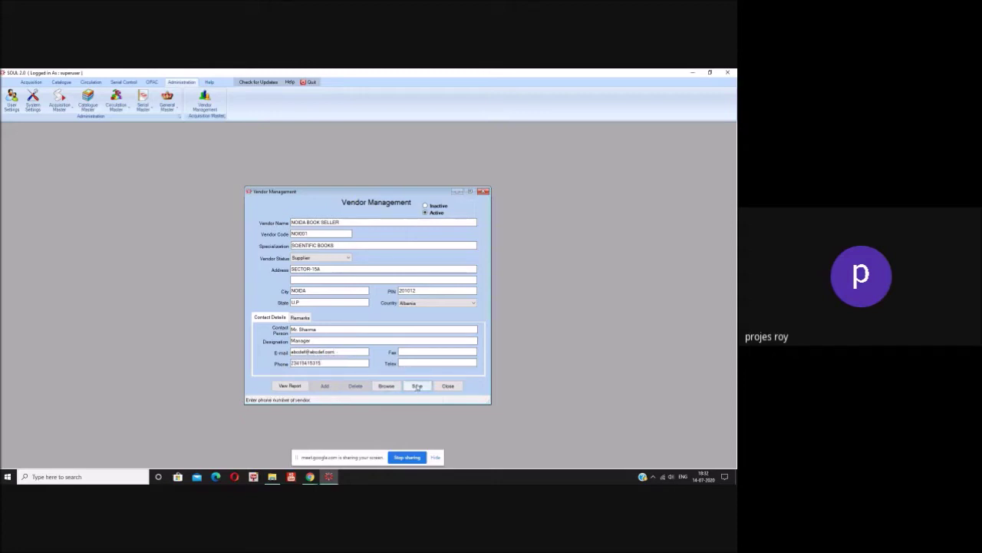
click(417, 386)
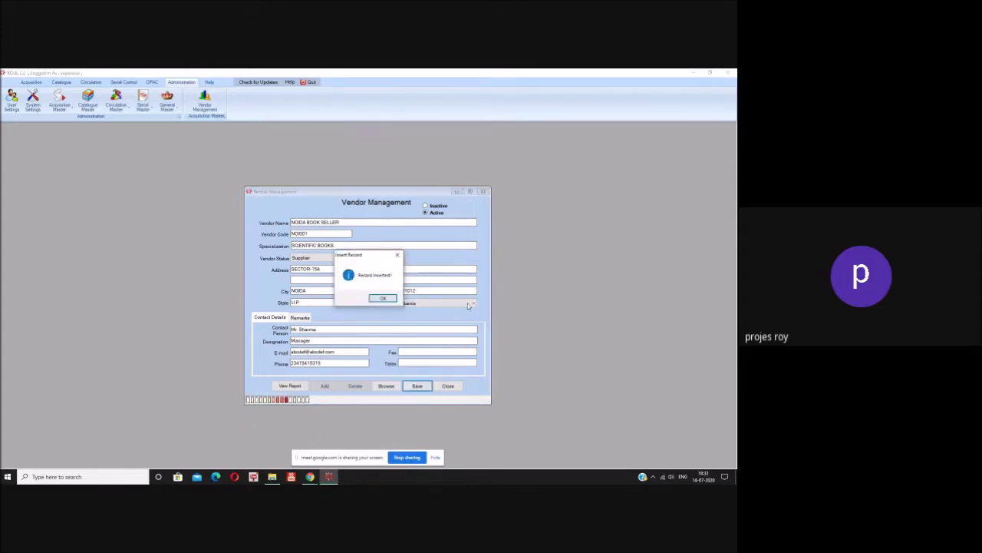
- Close the insert confirmation and choose India from the Country list
click(382, 298)
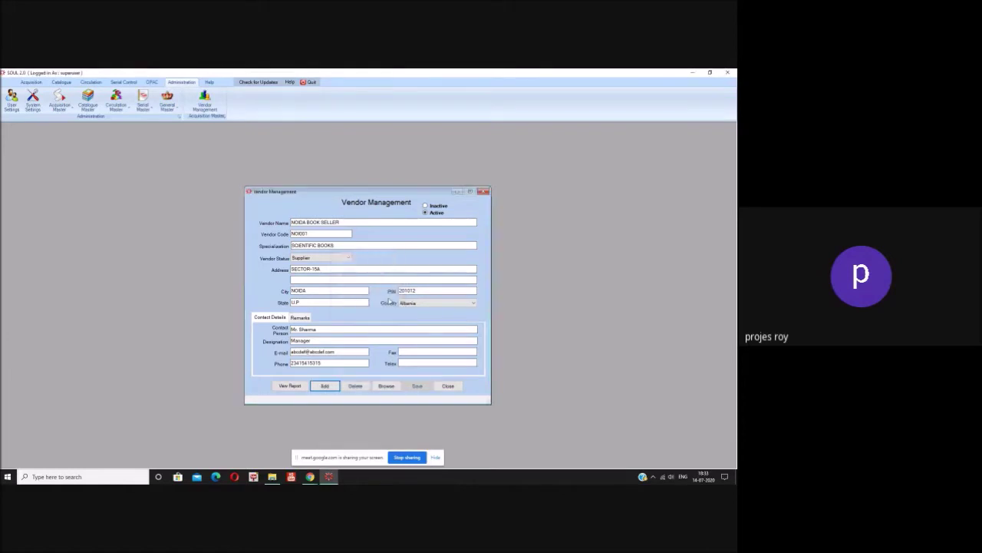
click(443, 304)
scroll(425, 404, down, 15)
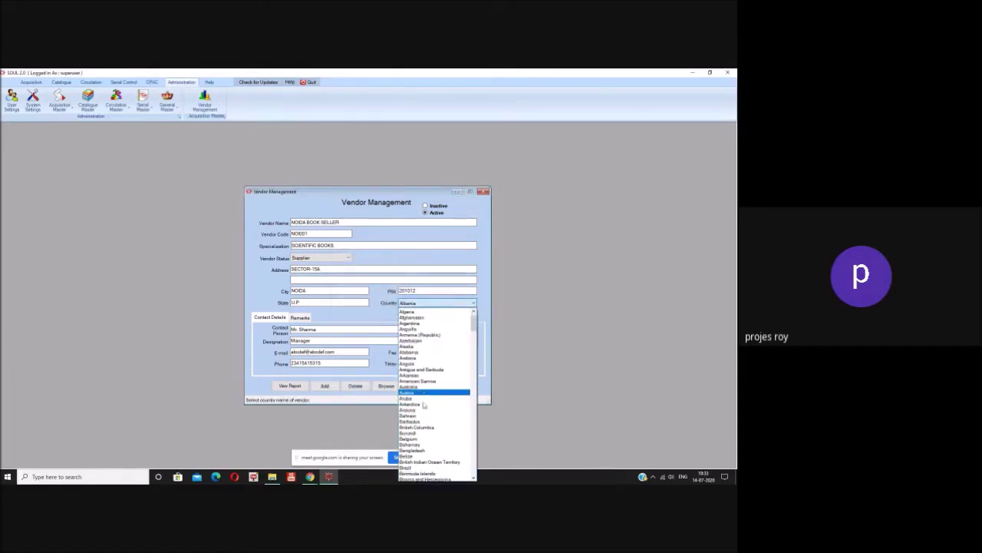
scroll(424, 404, down, 5)
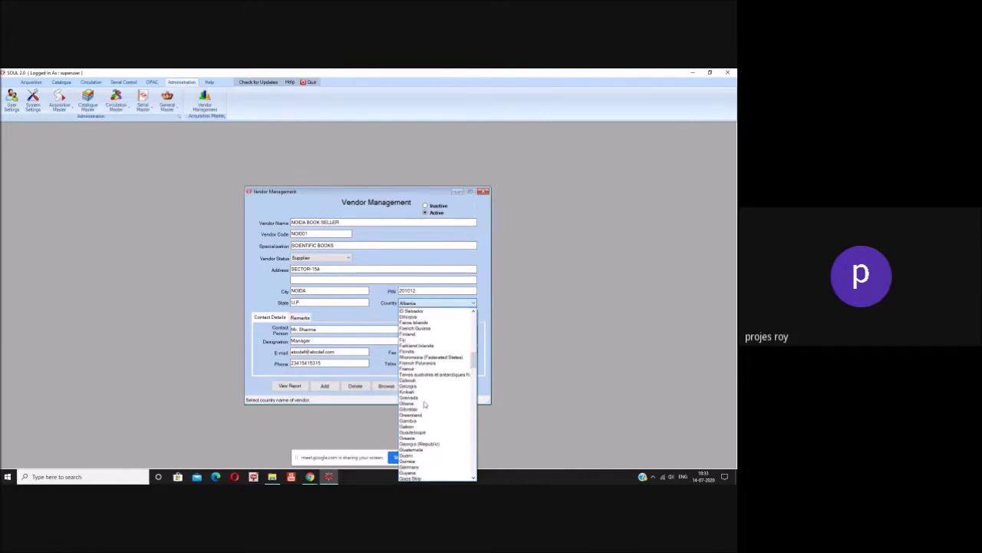
scroll(424, 405, down, 8)
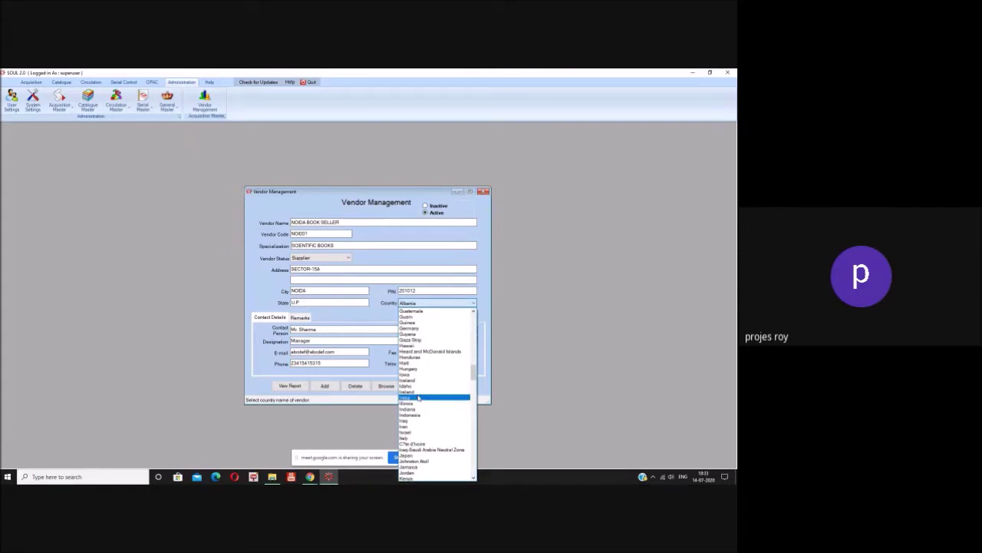
click(421, 397)
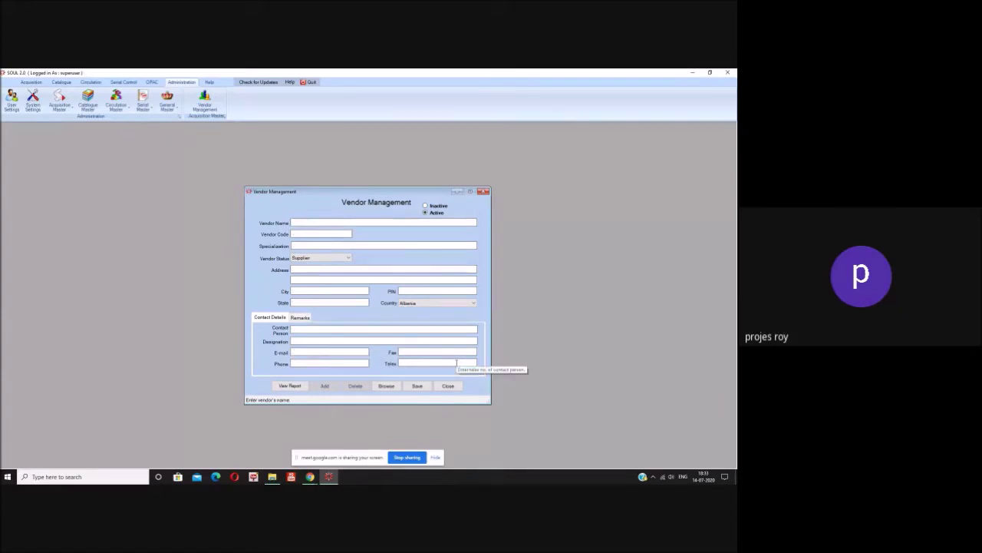
click(449, 389)
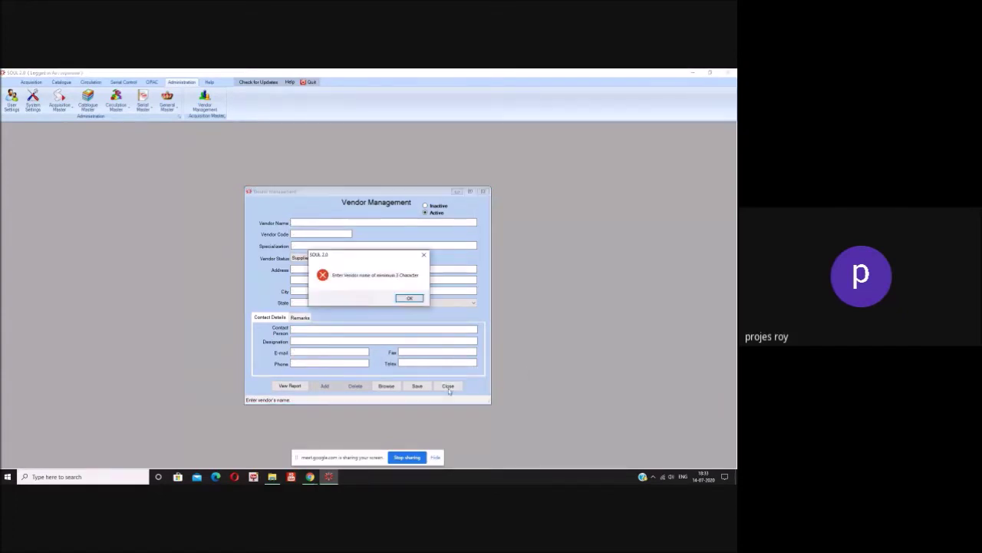
click(408, 298)
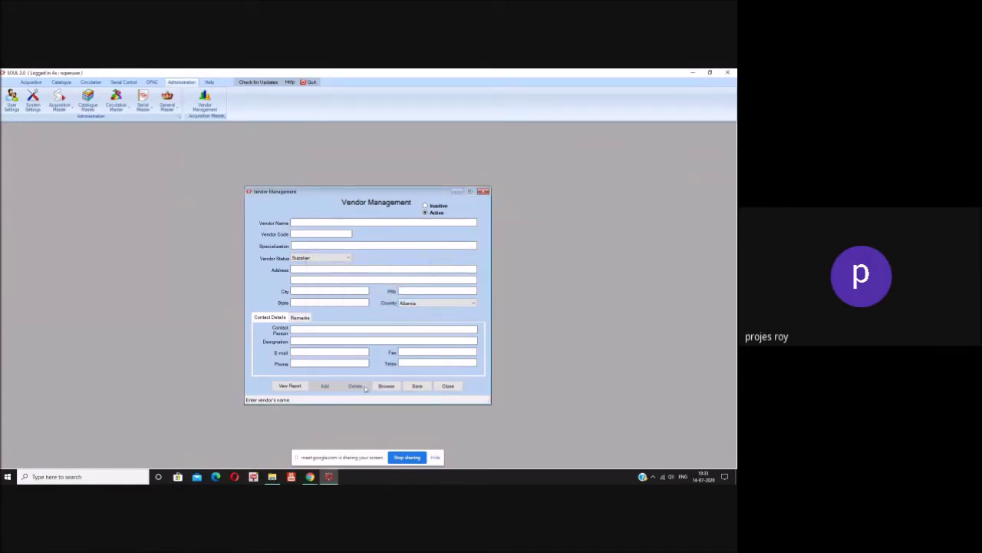
click(439, 388)
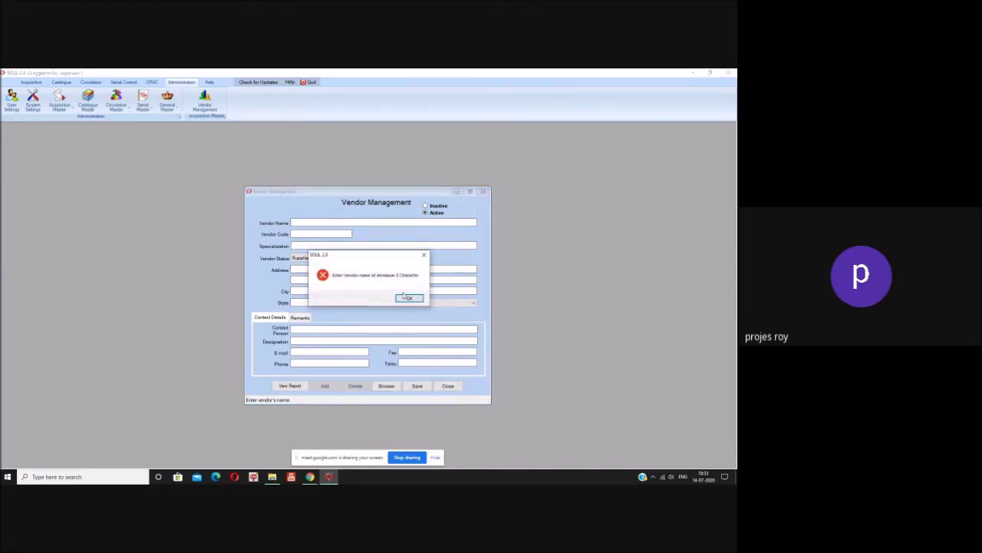
click(407, 298)
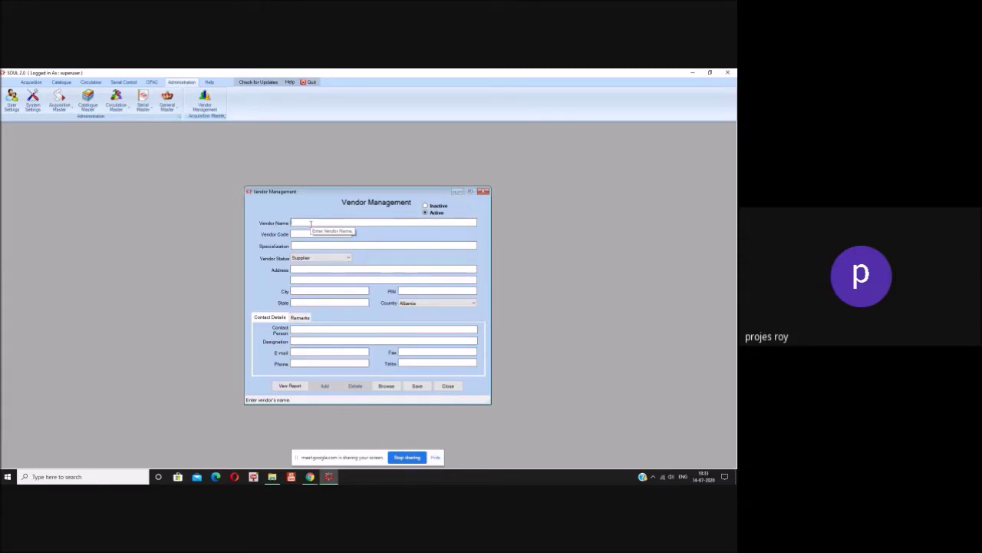
- Enter vendor Royal Book House, code ROY001, specialization Humanities, keeping status Supplier
click(484, 192)
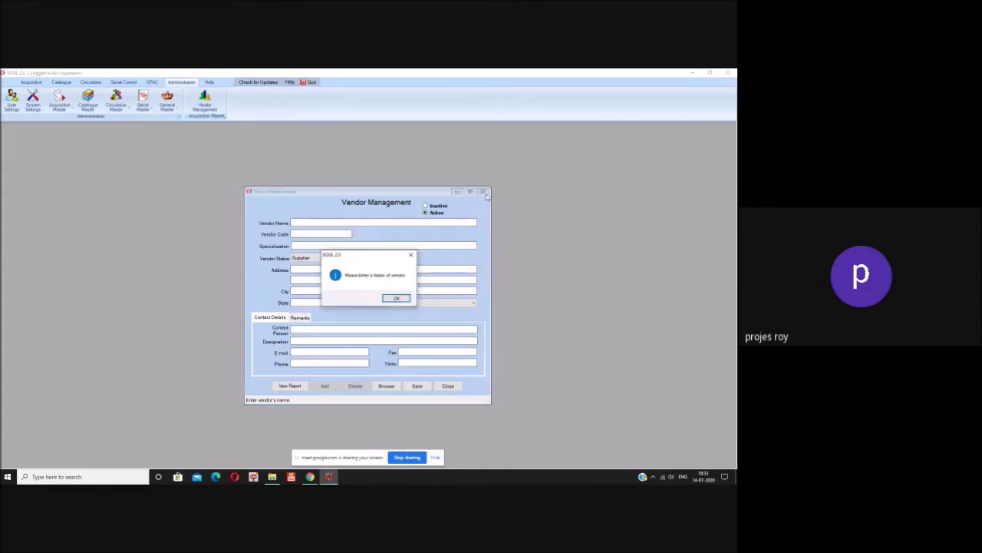
click(396, 299)
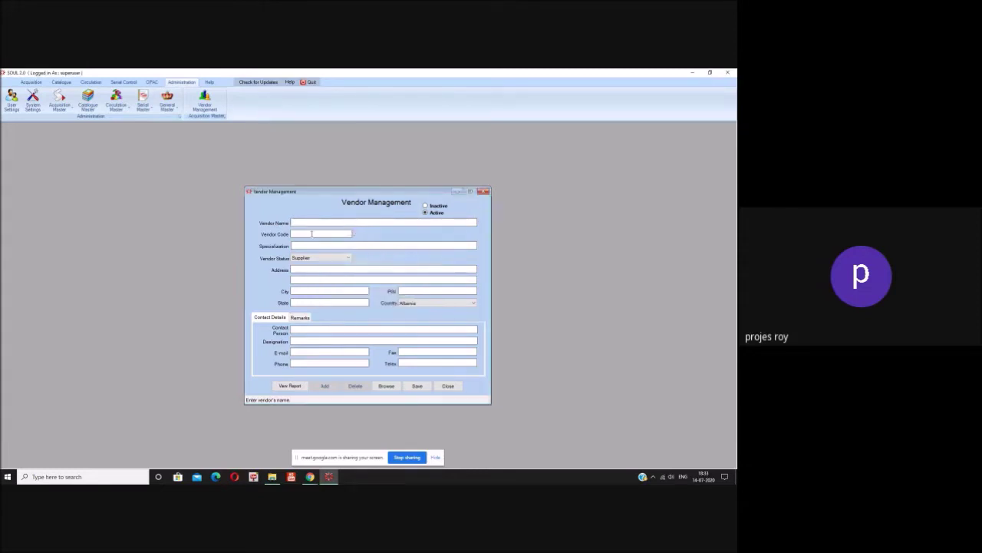
click(306, 222)
text(Royal Boo House)
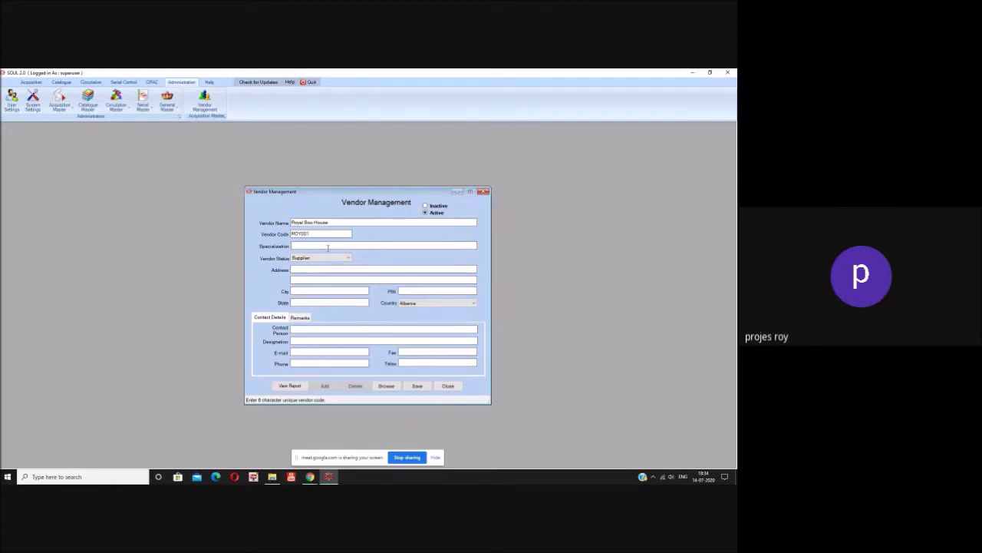
text(Humanities)
click(325, 259)
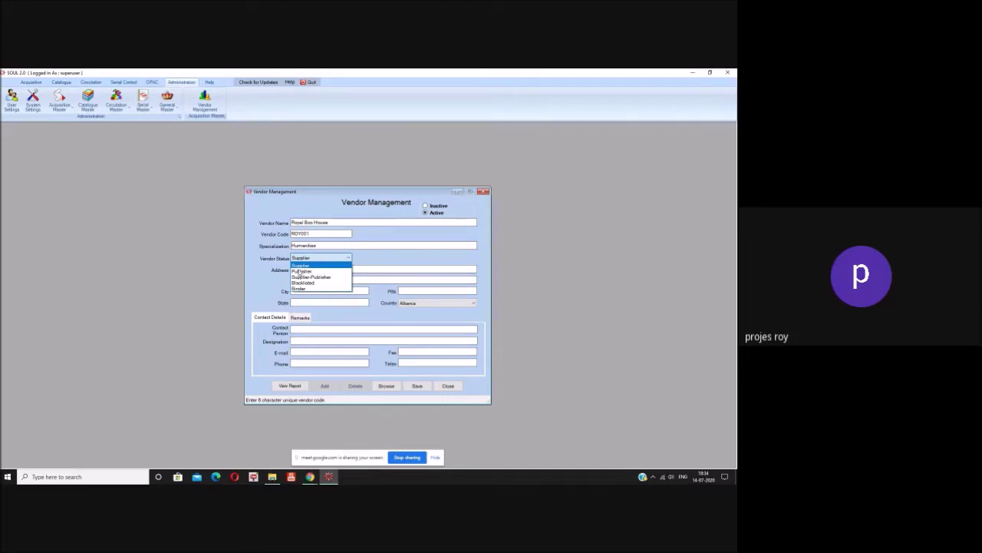
click(300, 266)
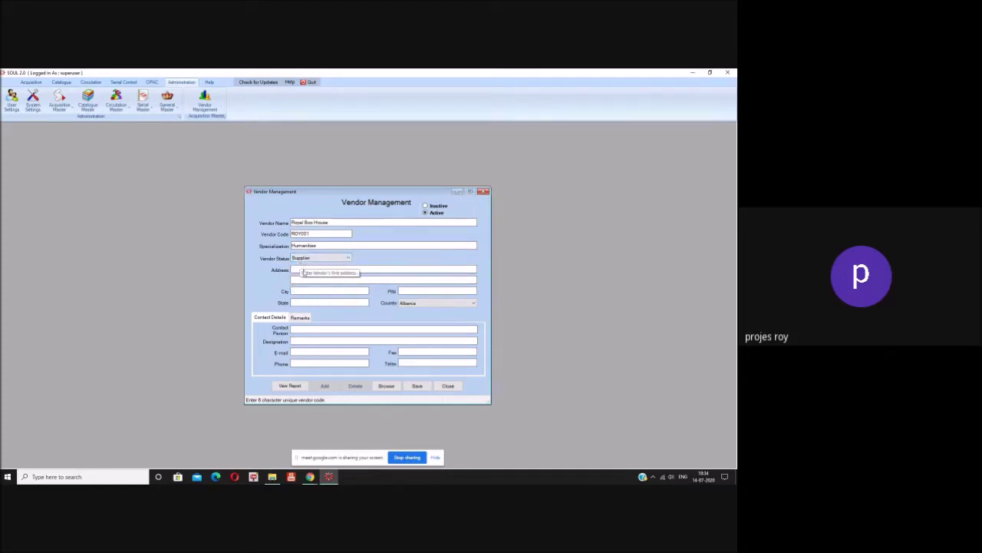
click(347, 259)
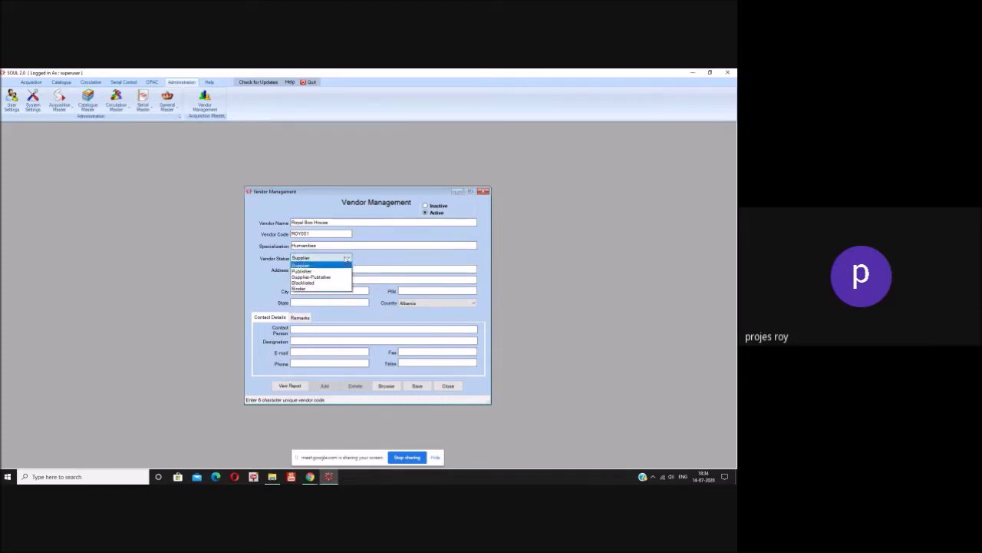
click(315, 221)
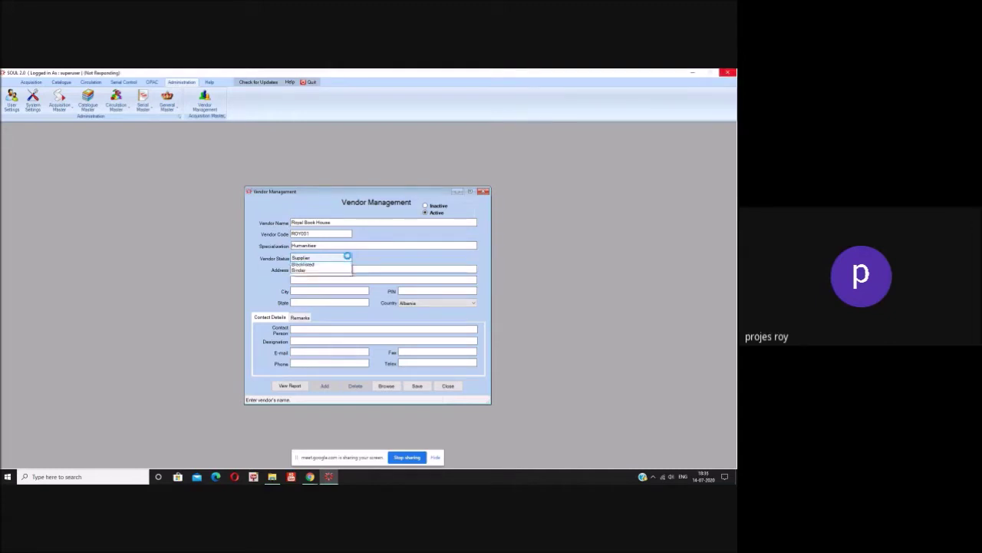
- Make the vendor a Publisher with address Calcutta, city Calcutta, state WB and PIN code
click(347, 257)
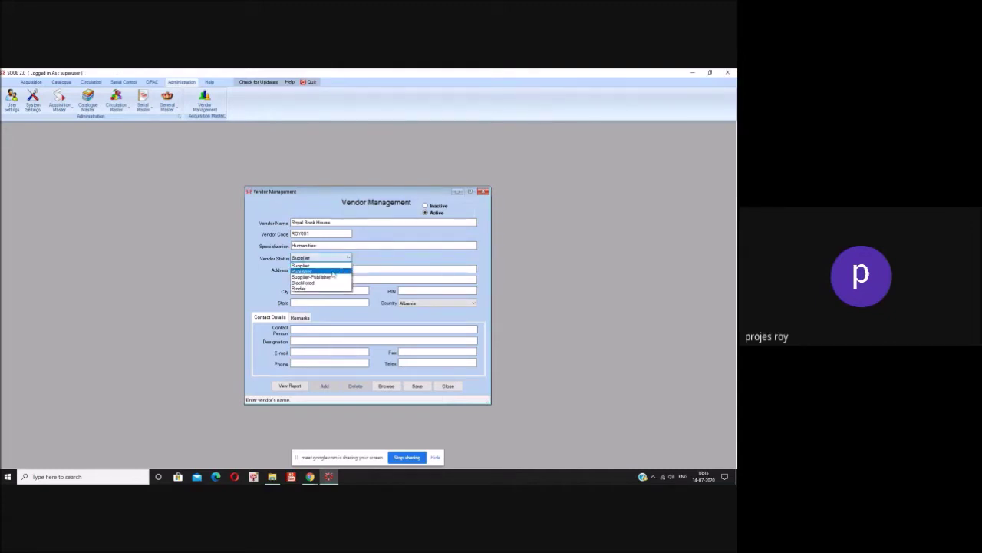
click(320, 271)
click(321, 270)
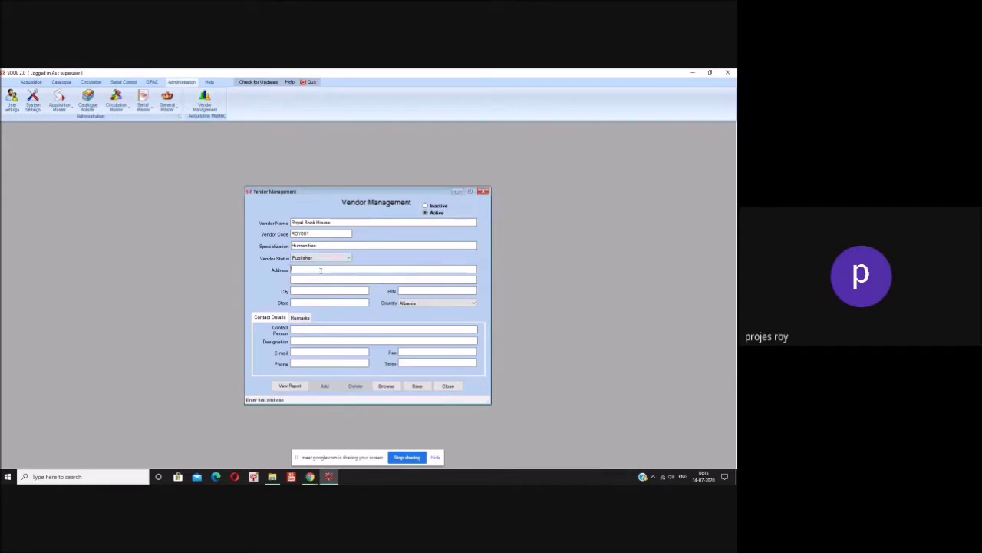
text(Colcut)
click(321, 290)
text(Calcutta)
click(336, 303)
text(WB)
click(422, 291)
text(700224)
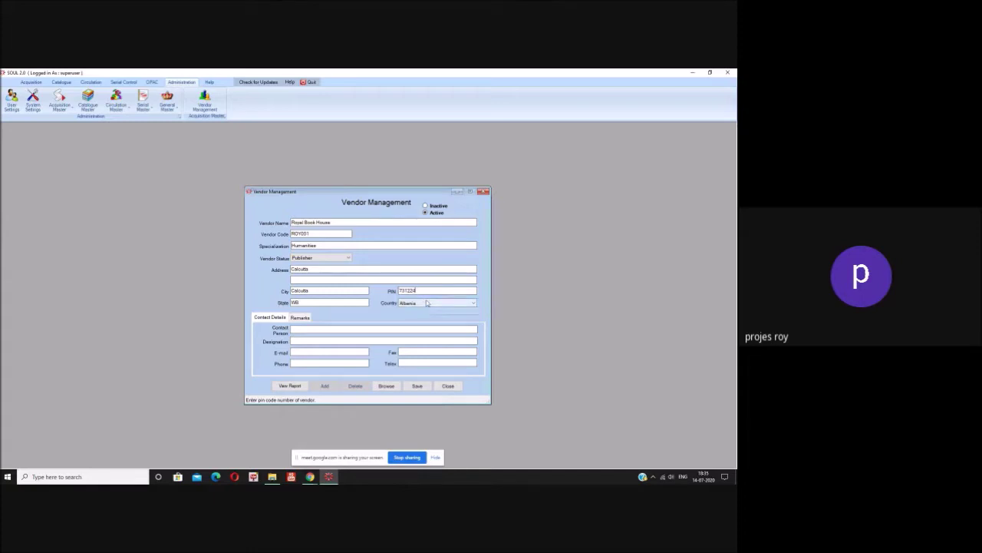
- Set the vendor's country to India using the keyboard in the Country list
click(427, 303)
key(i)
key(i)
key(i)
key(i)
key(i)
key(i)
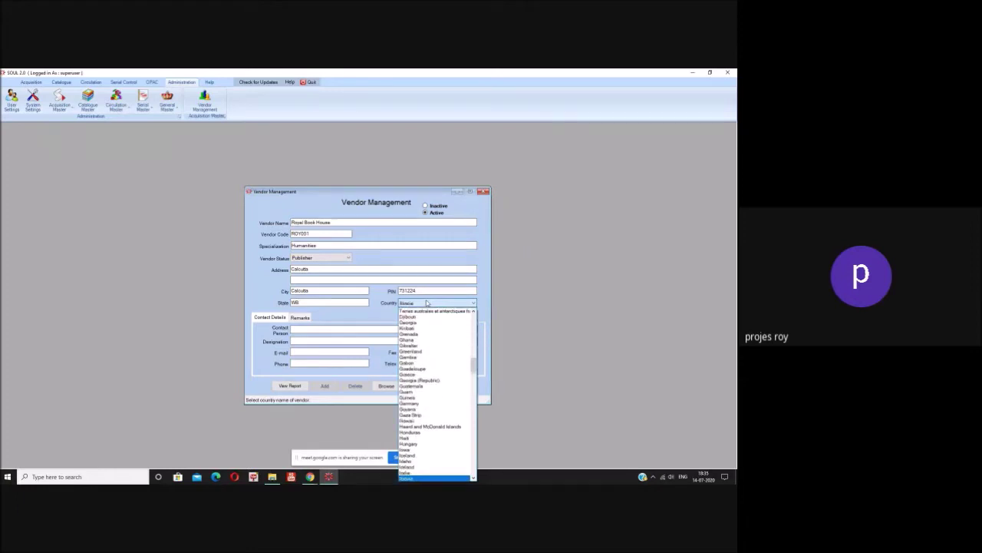
key(Up)
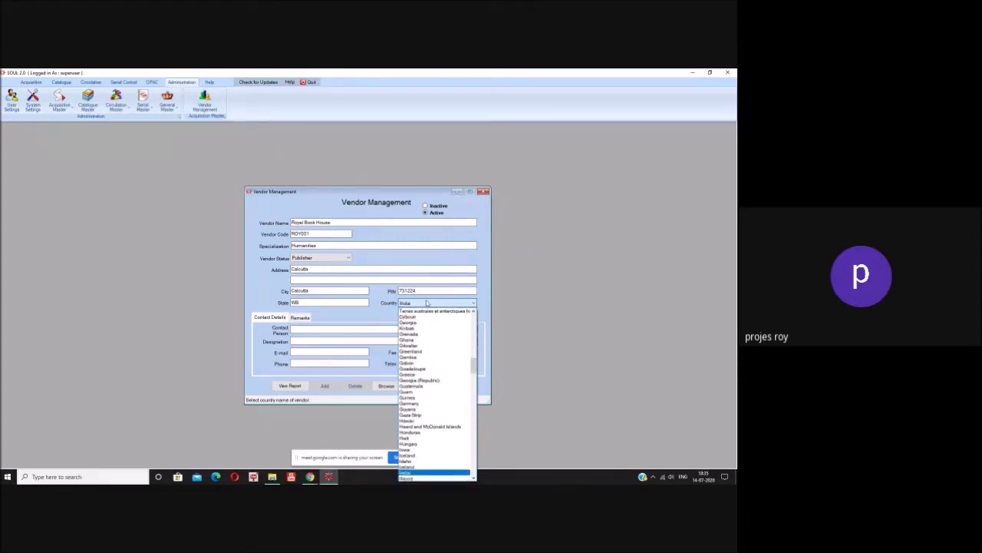
key(Return)
click(343, 331)
- Enter the contact person, designation Manager, the contact's e-mail and phone number
text(M)
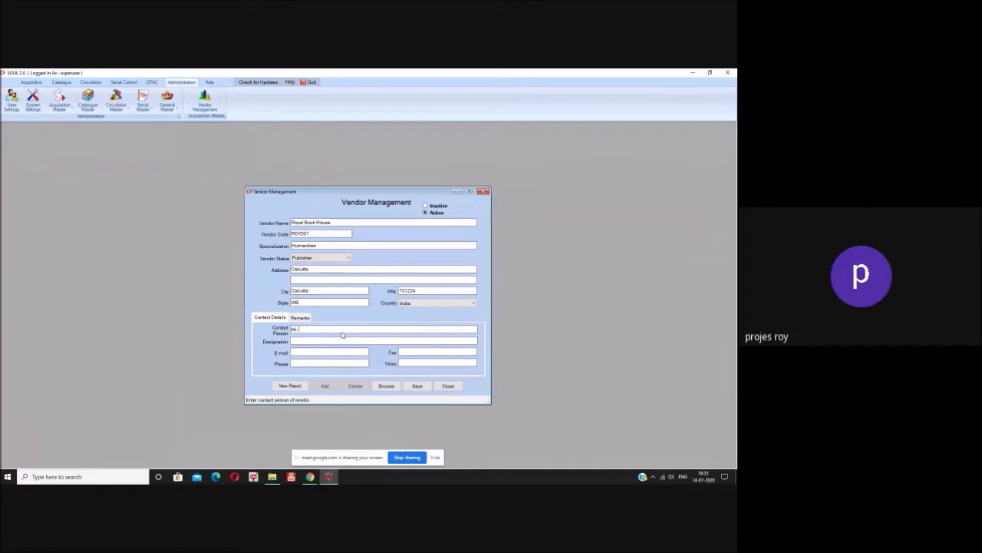
text(r. Kamal)
click(342, 341)
text(Manager)
click(326, 353)
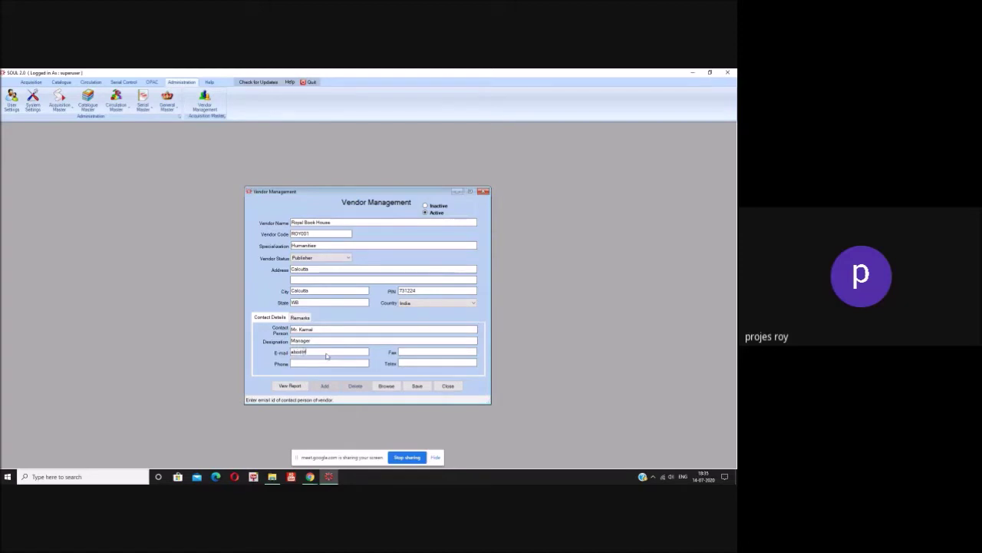
click(321, 365)
text(24634534)
- Save the Royal Book House record, acknowledge the confirmation, and close the vendor form
click(416, 386)
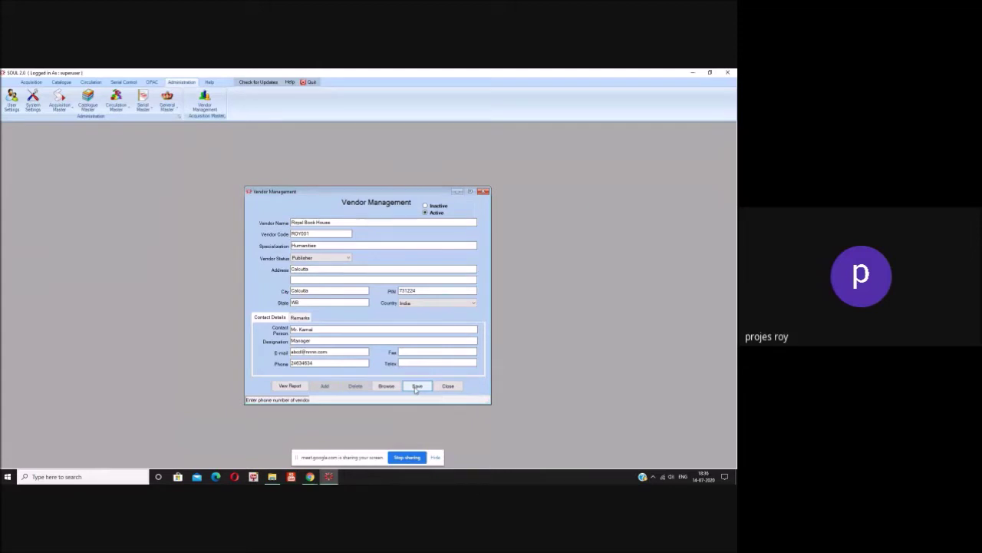
click(379, 302)
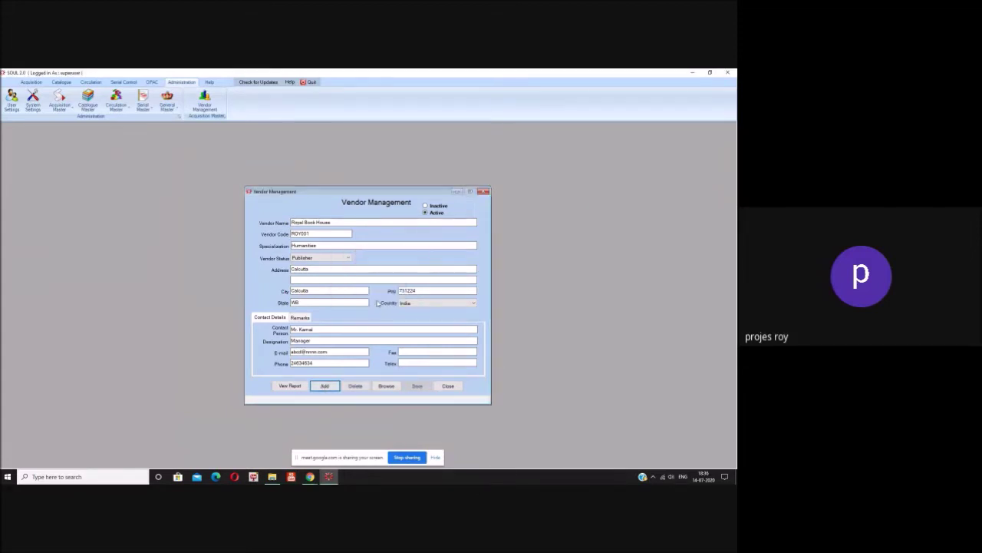
click(446, 388)
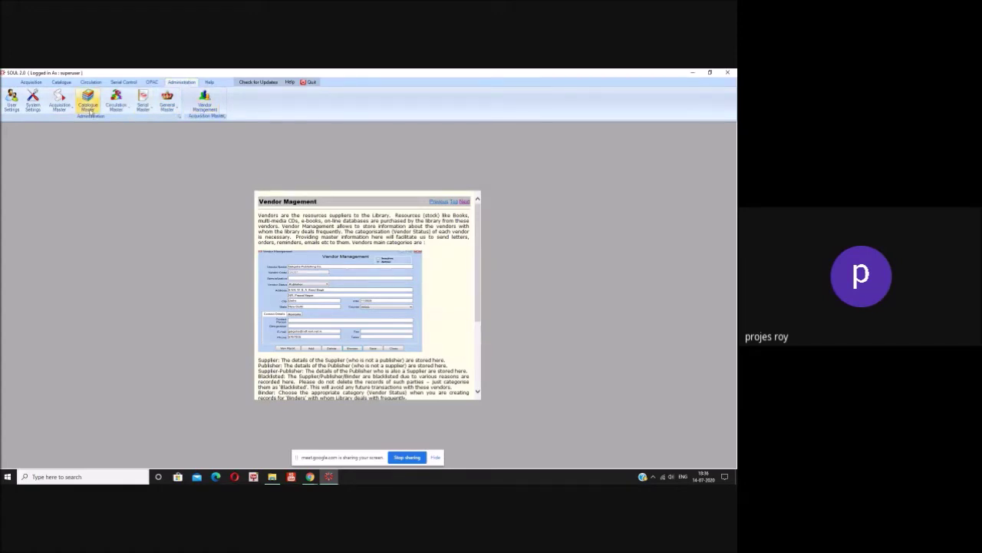
- Move from Acquisition Master to the Catalogue Master tools on the Administration ribbon
click(73, 112)
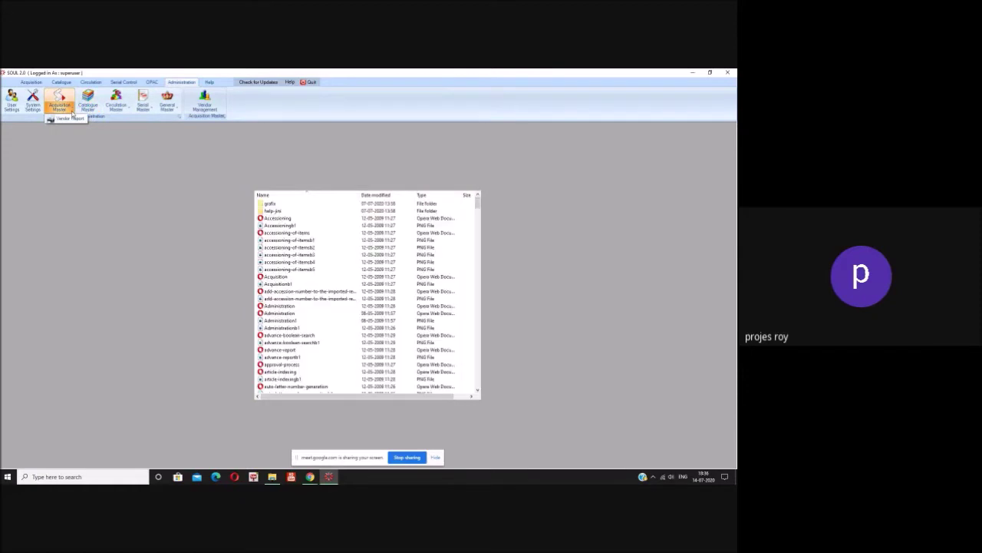
click(89, 110)
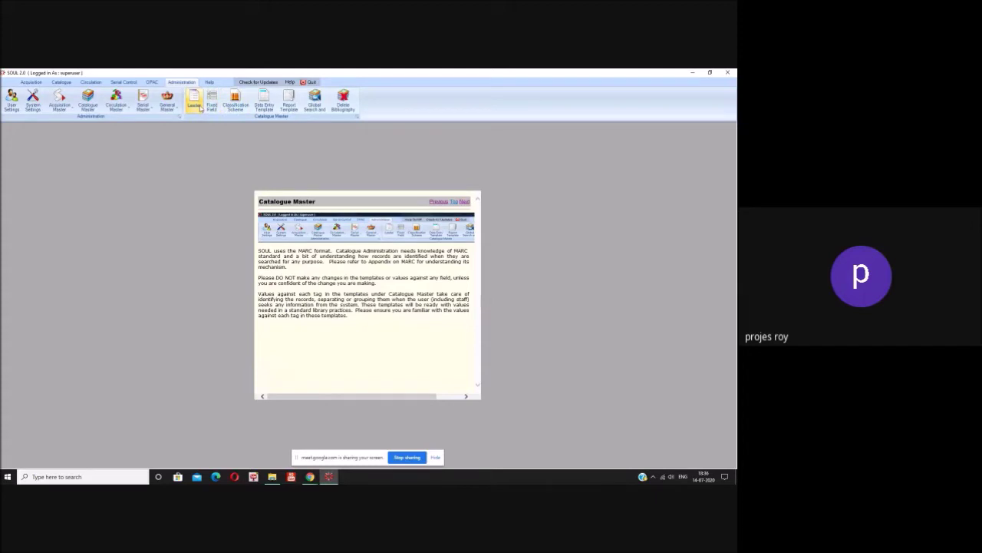
- View the Book and Serial leader templates in the Leader Templates form, then close it
click(200, 107)
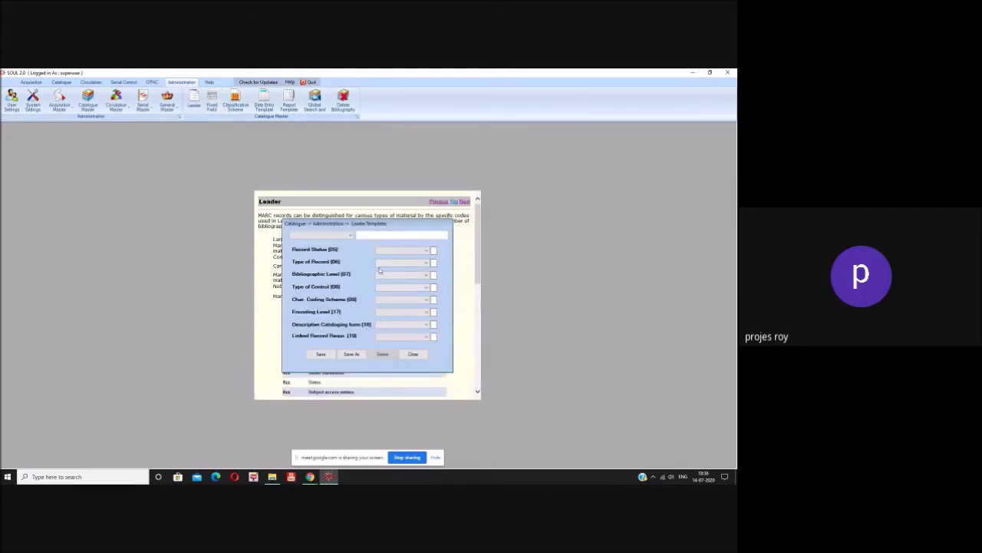
drag(378, 227, 567, 146)
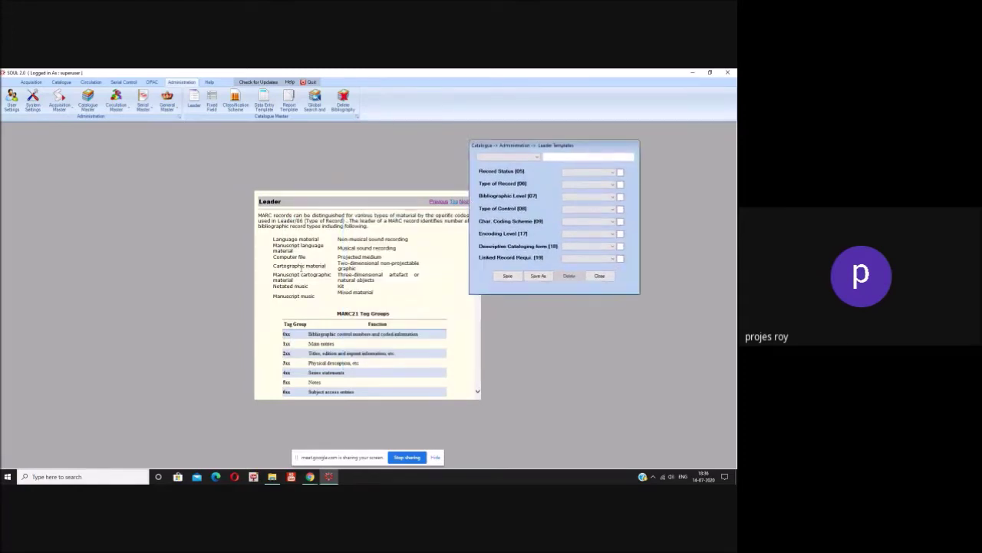
drag(558, 148, 596, 147)
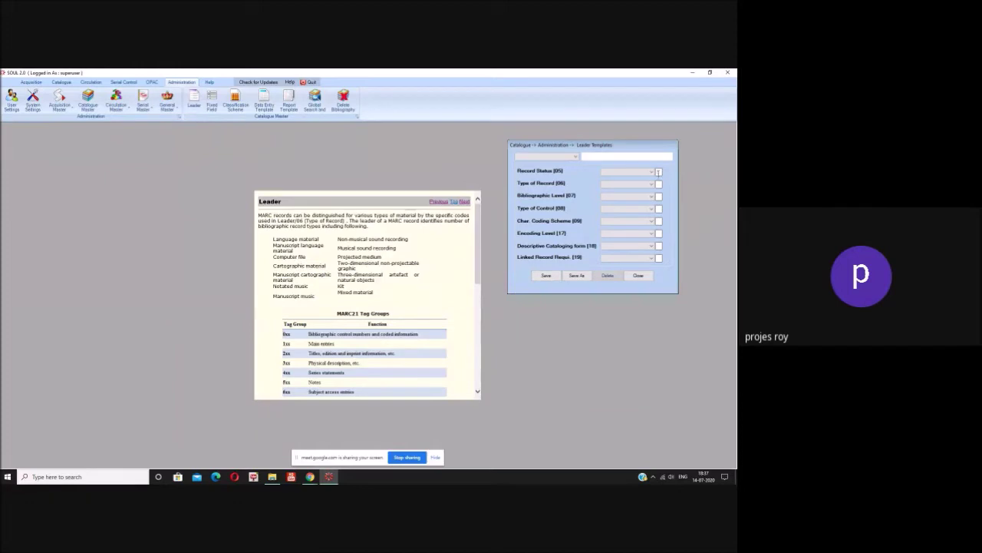
click(577, 157)
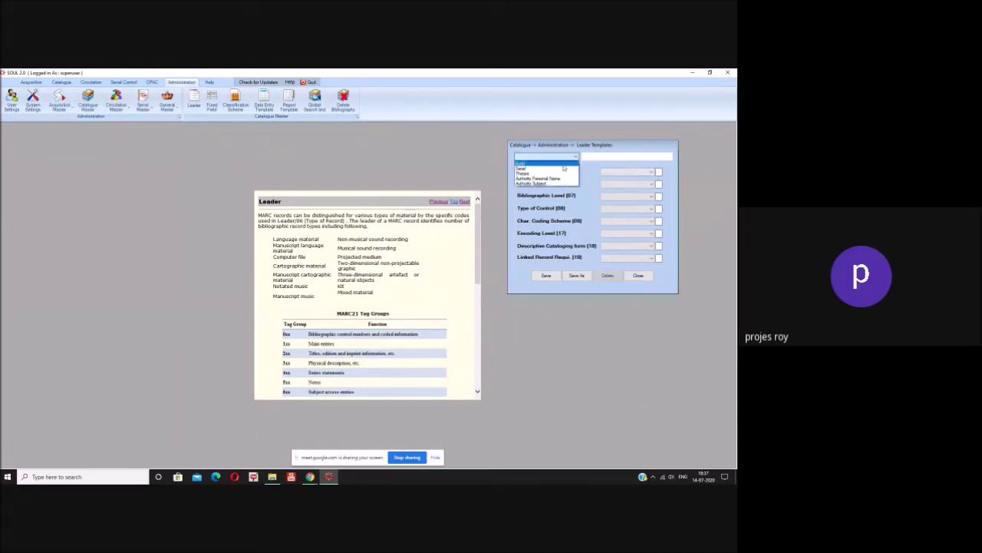
click(566, 163)
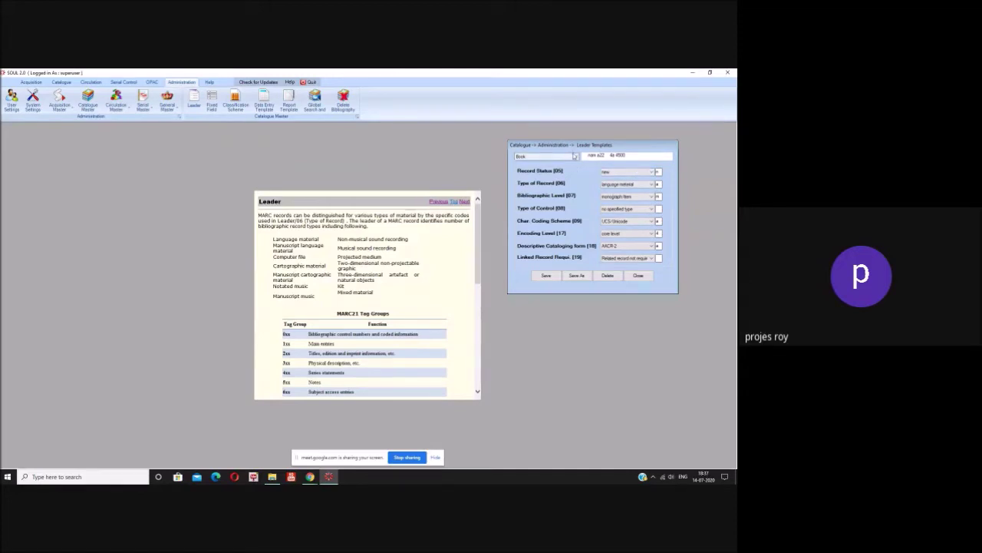
click(574, 156)
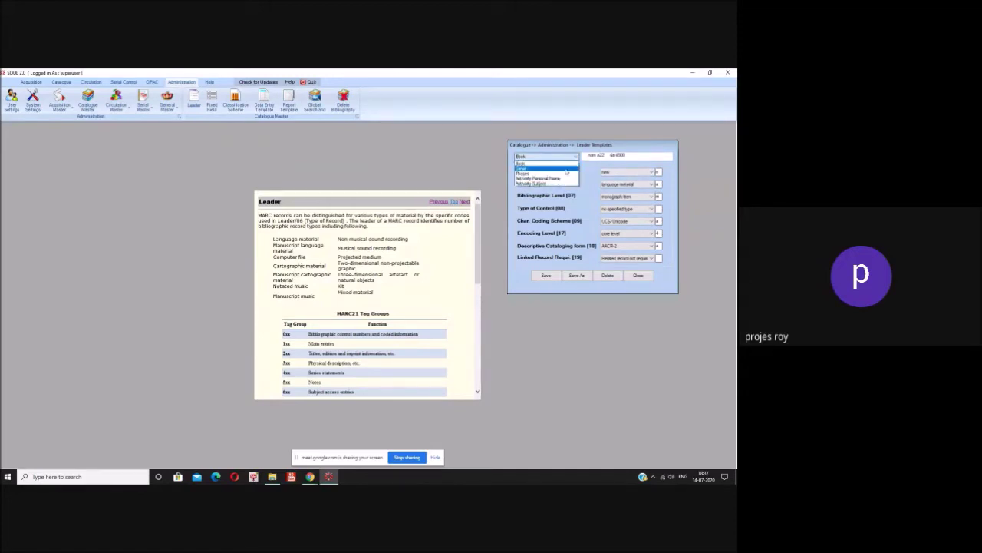
click(565, 170)
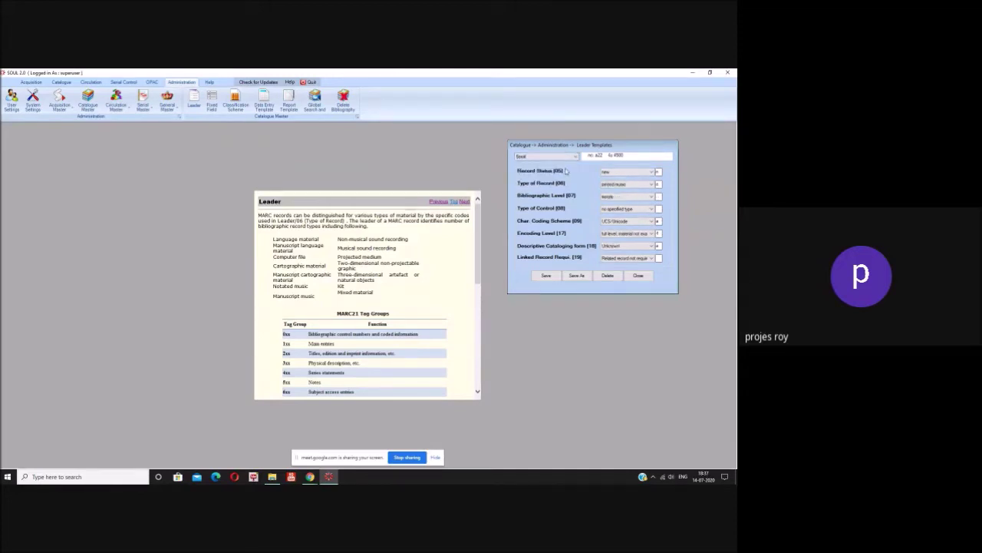
click(643, 276)
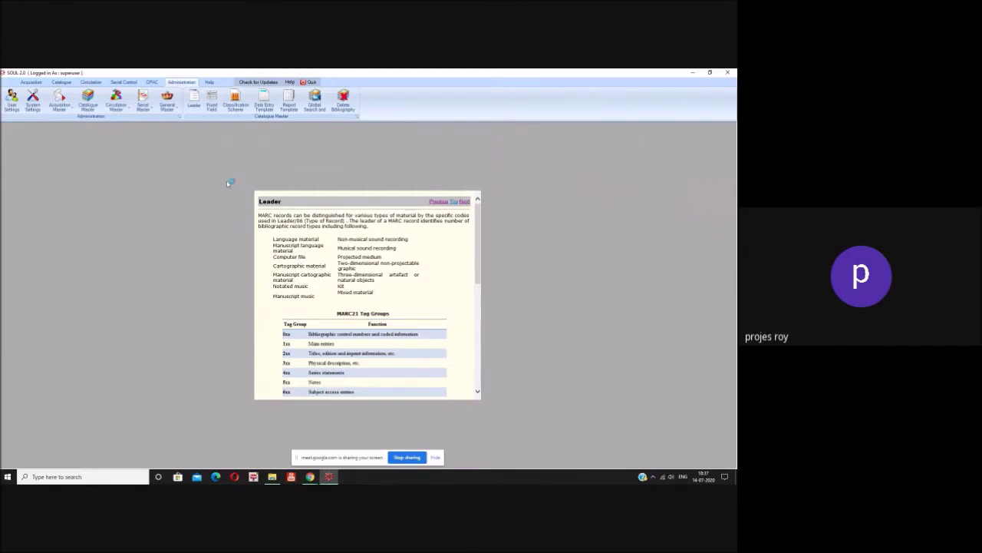
- Browse the Serials, Authority and Books/Theses fixed-field templates, then close the Fixed Field form
click(213, 106)
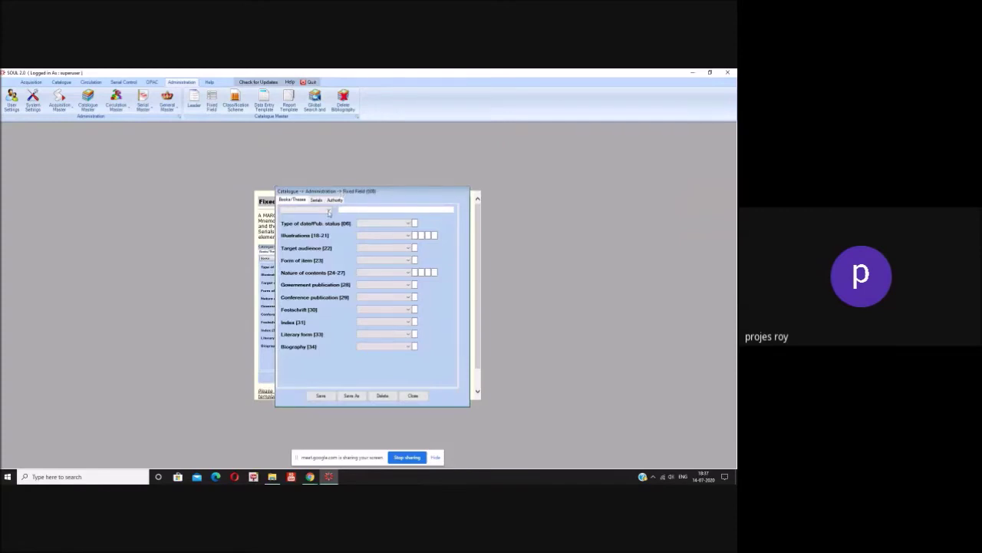
click(319, 200)
click(337, 200)
click(291, 201)
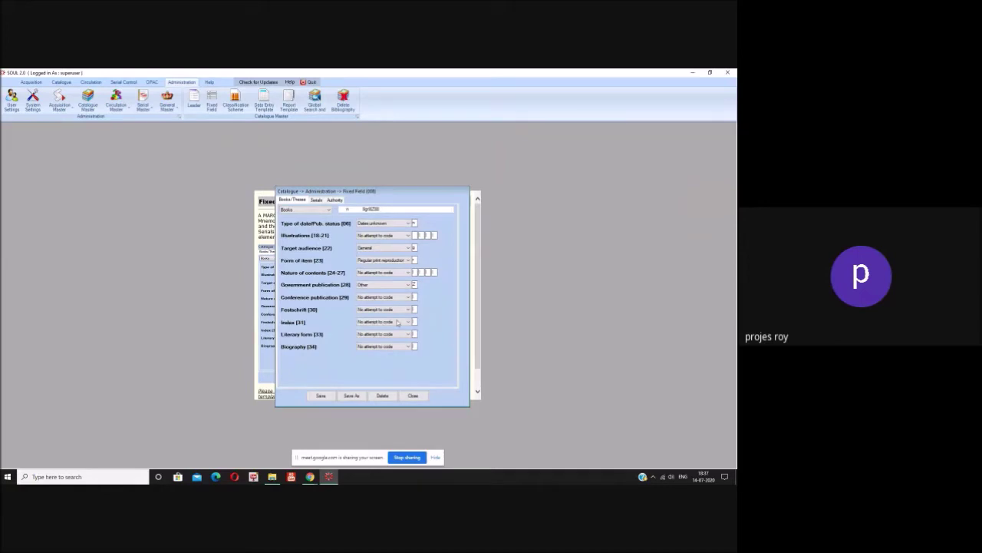
click(414, 396)
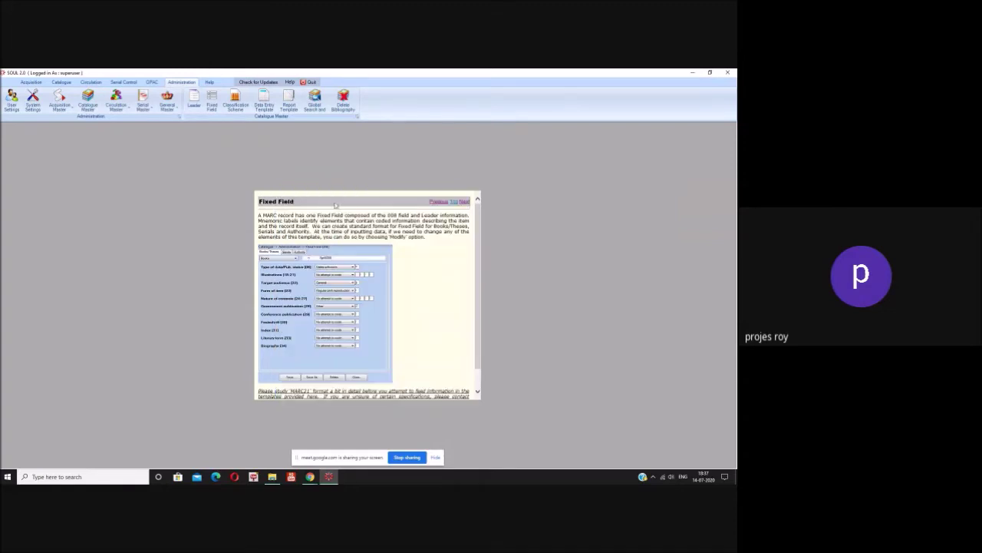
- Review the Classification Scheme settings with 082 DDC Scheme chosen, then close them
click(241, 105)
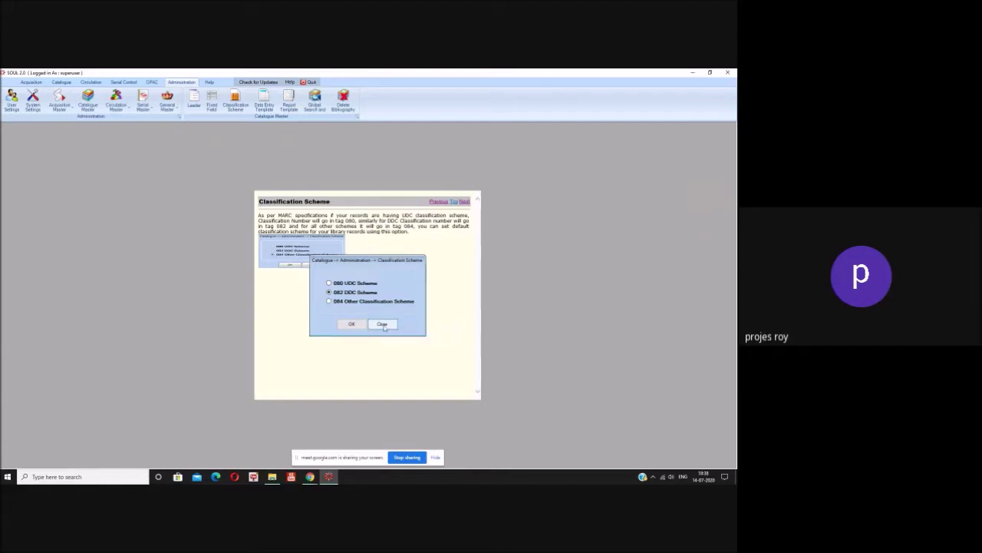
click(383, 325)
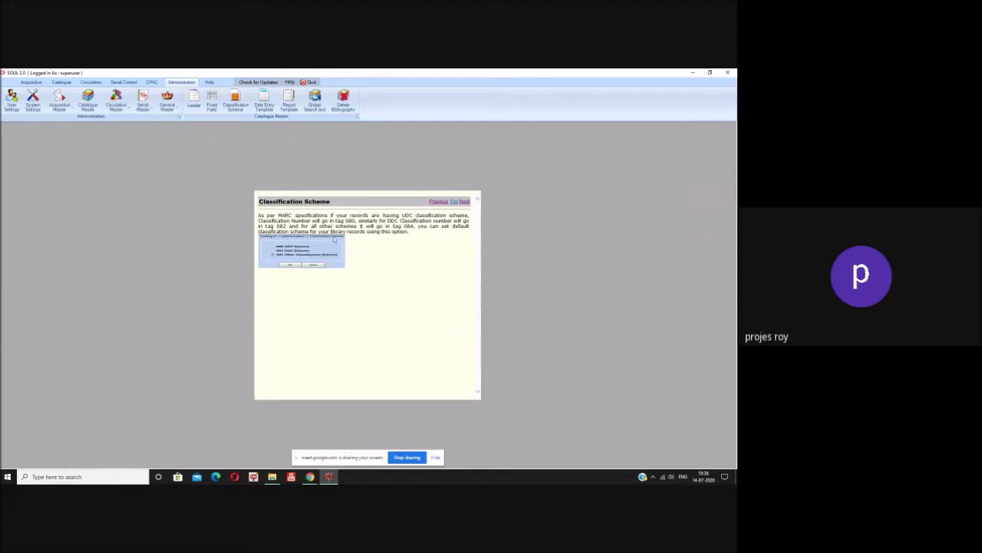
- Open the Manage Data Entry Template window from the Catalogue Master group
click(261, 109)
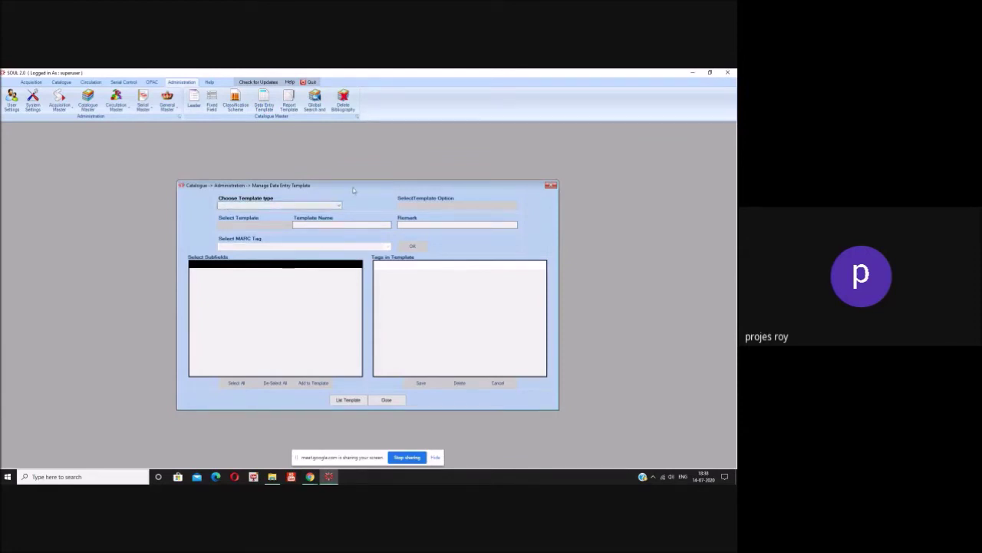
- Read the help beside the template manager, check the available template types, then close it
drag(353, 189, 337, 382)
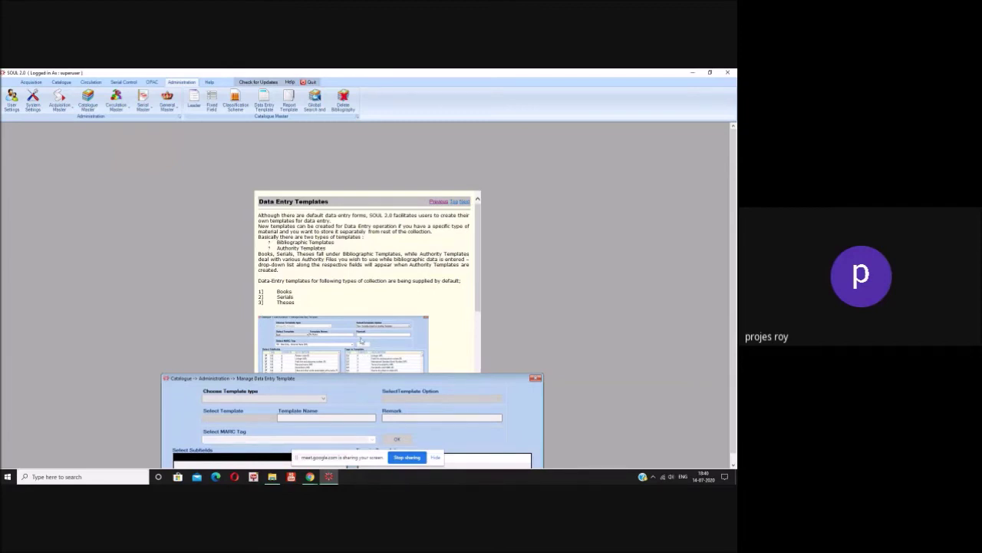
drag(436, 377, 459, 175)
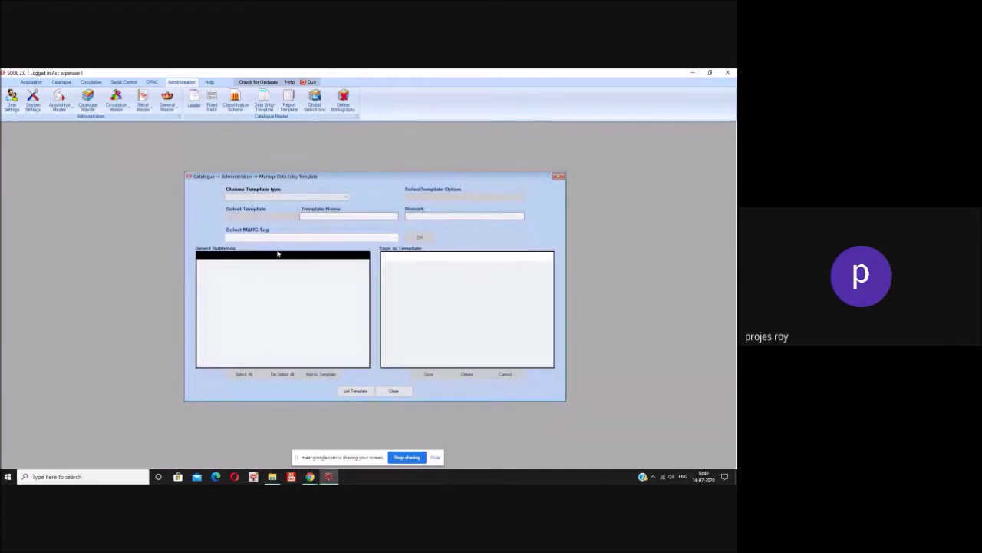
click(345, 198)
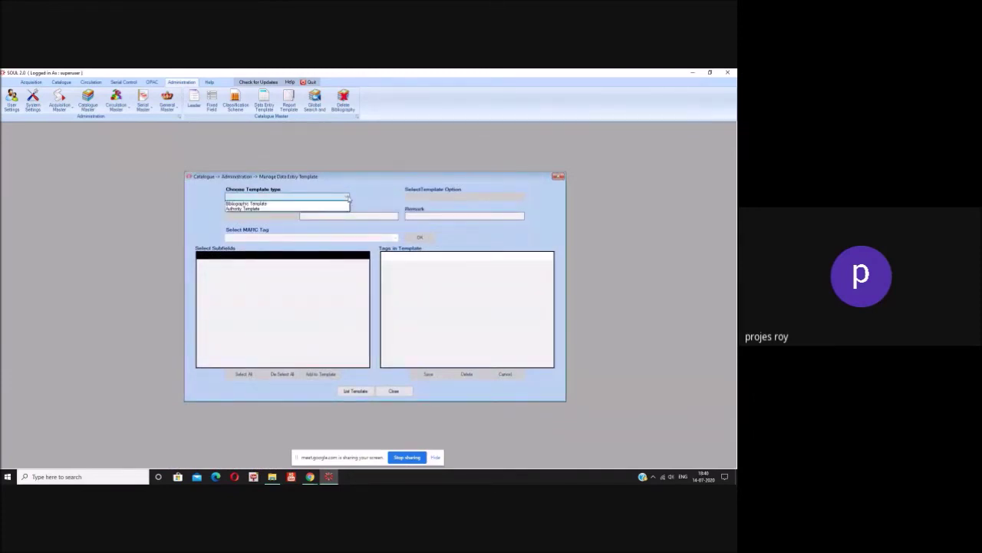
click(349, 199)
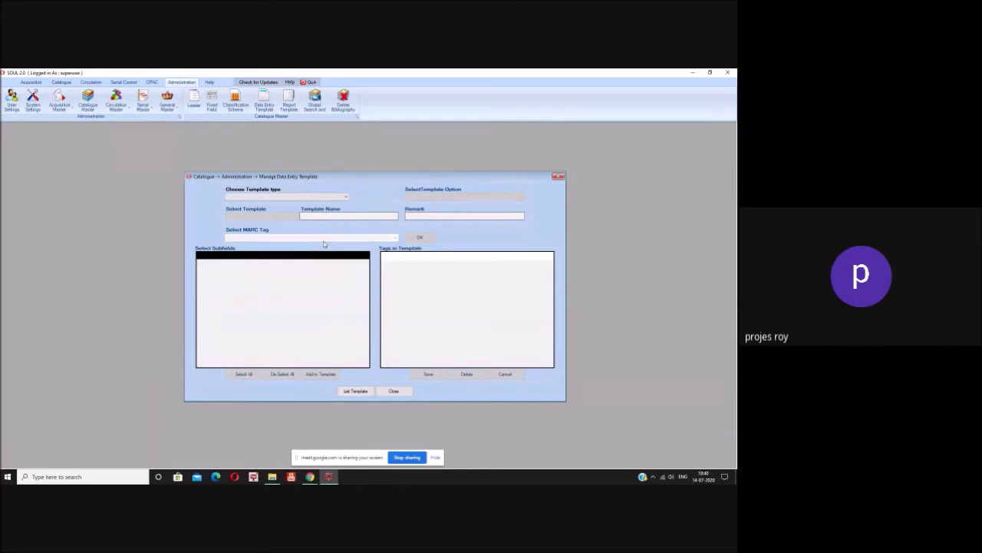
click(388, 396)
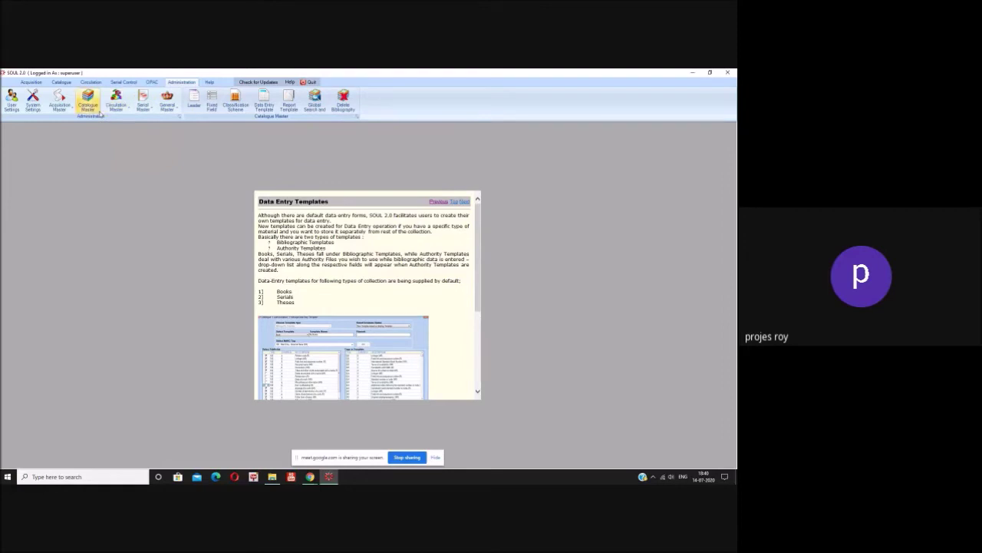
- Open the member Category form under Circulation Master, showing the 01 Teacher category
click(117, 104)
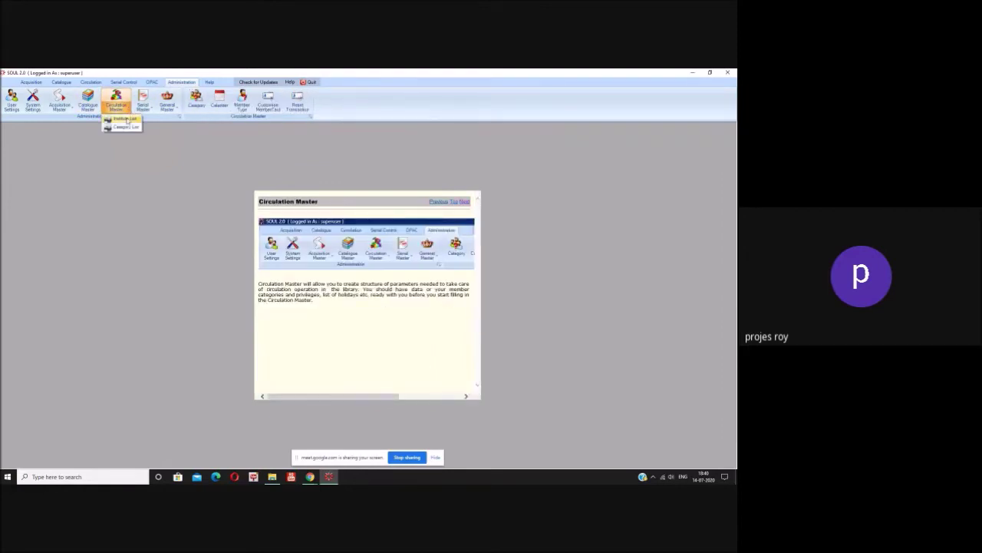
click(210, 141)
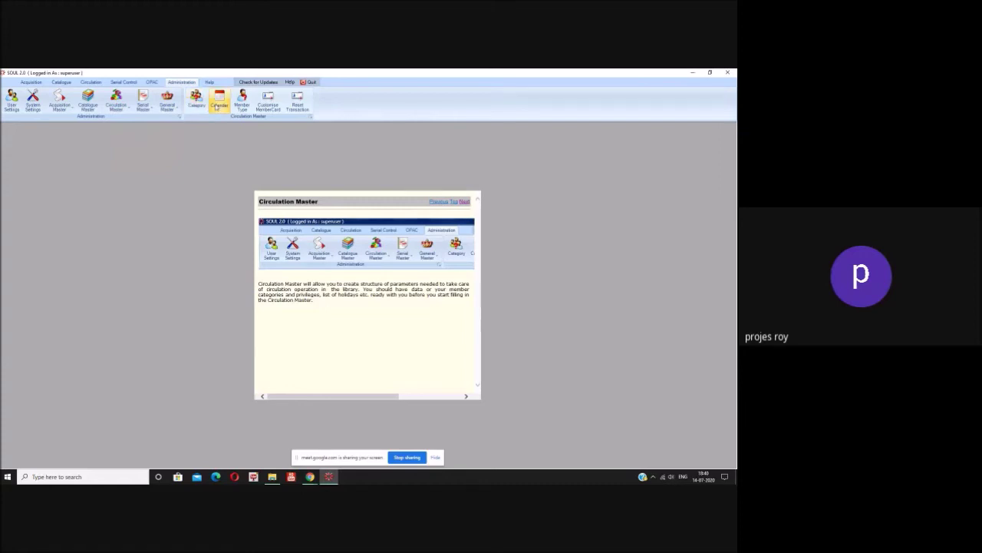
click(203, 105)
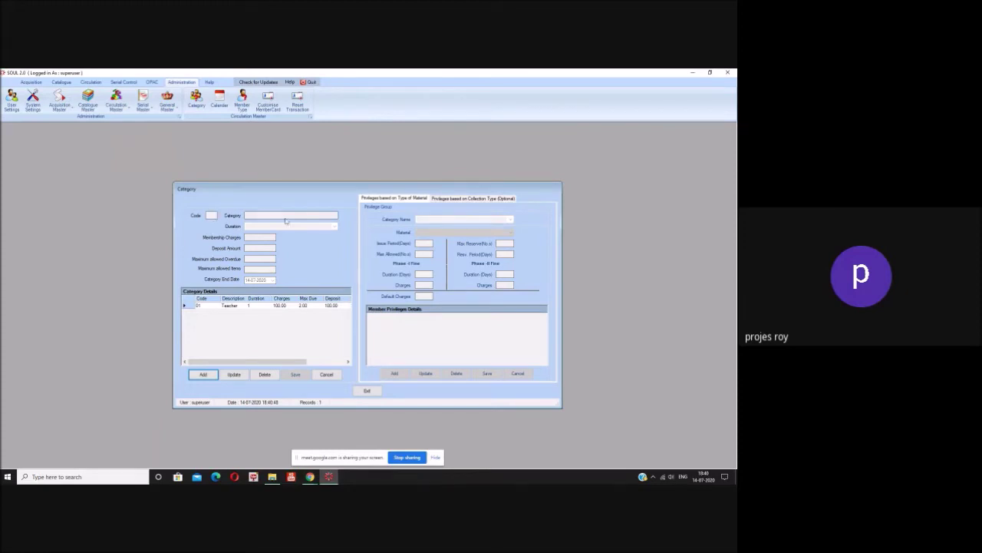
- Start a new category with code 02, name Students and duration Two Months
click(203, 376)
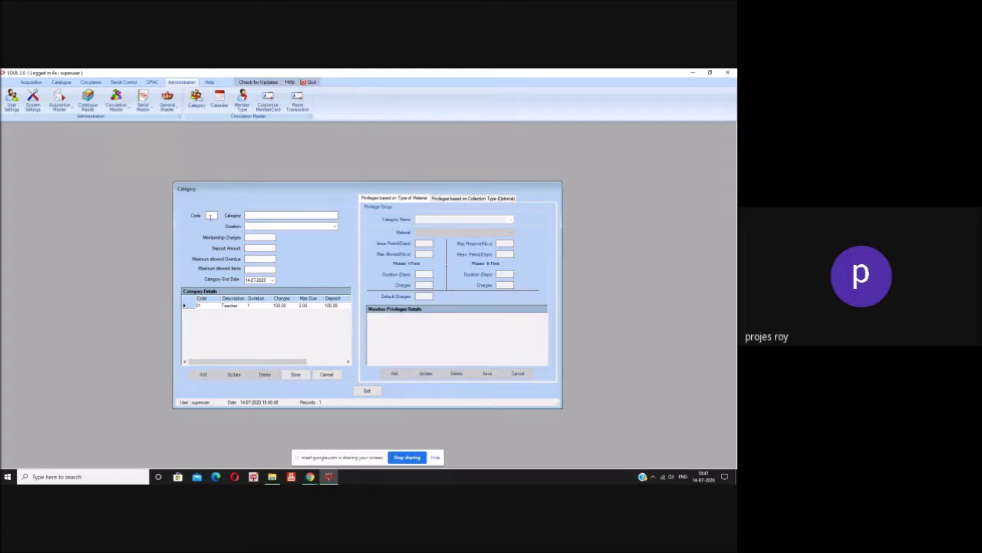
text(02)
click(258, 216)
text(Students)
click(334, 227)
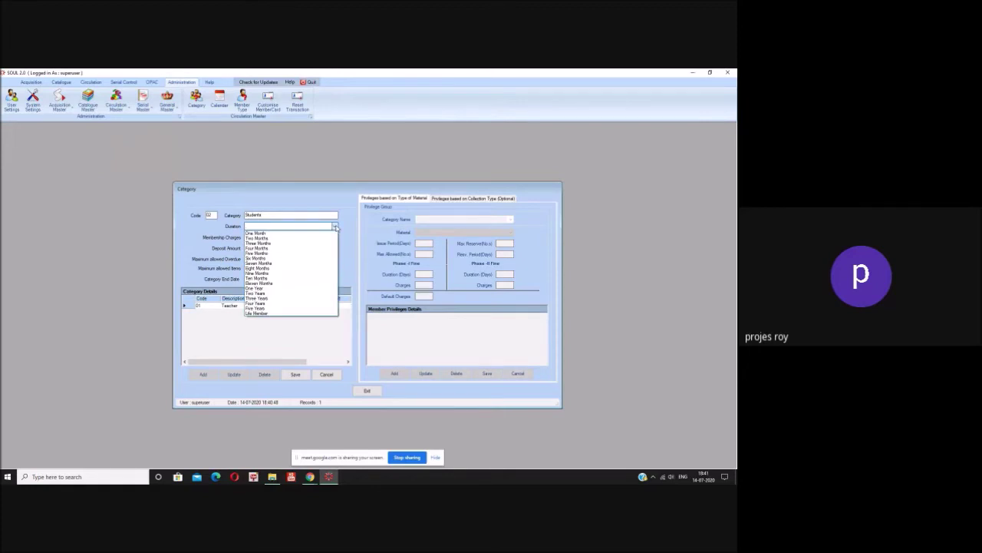
click(330, 238)
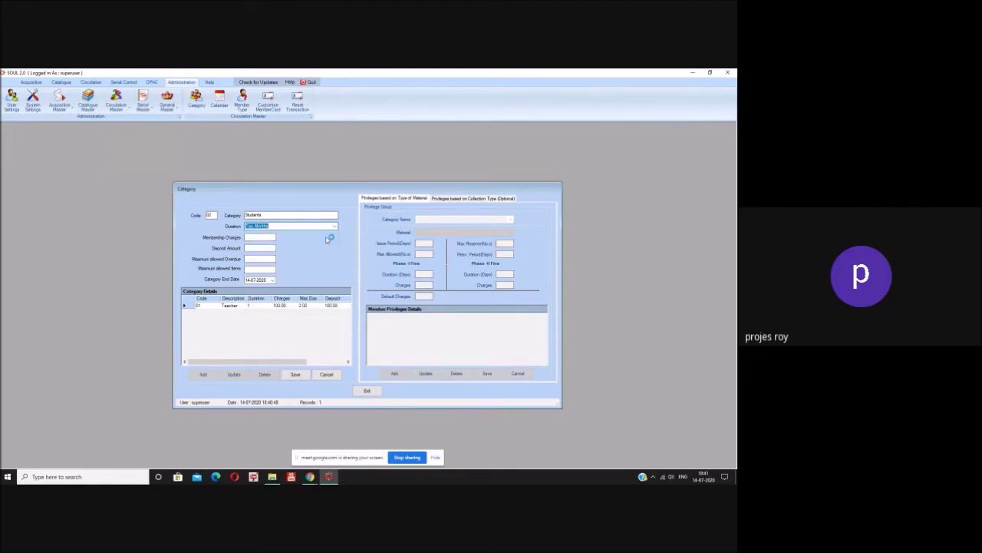
- Enter charges 50, deposit 50 and maximum 2 items, then save the Students category
click(263, 238)
text(50)
click(251, 246)
text(50)
key(Tab)
click(266, 268)
text(2)
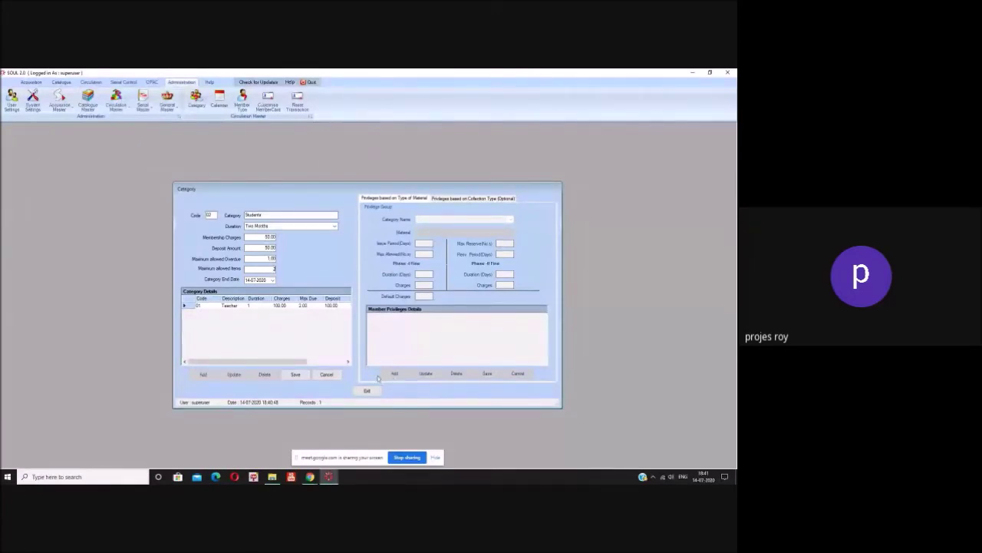
click(297, 376)
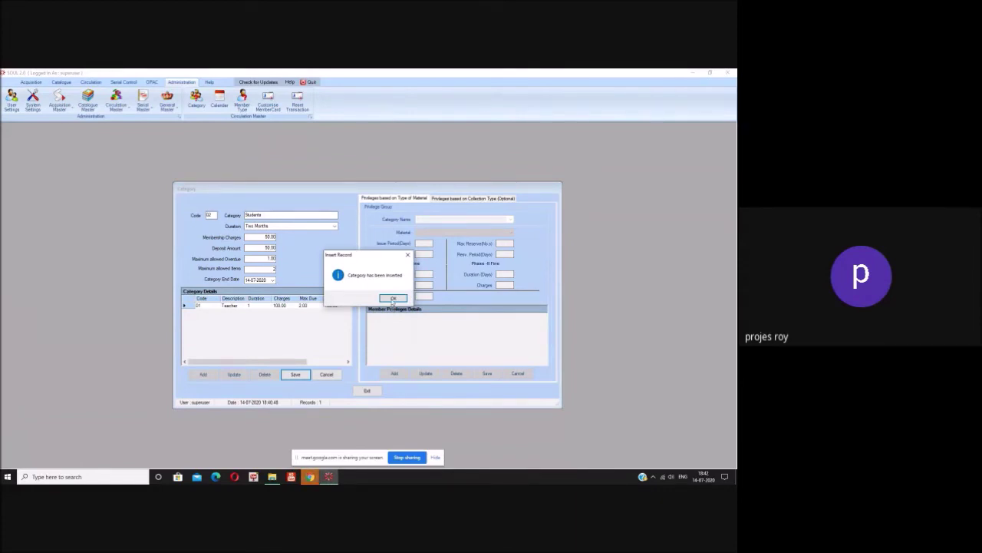
- Acknowledge the insertion, load the Students category and show its privileges by material type
click(392, 299)
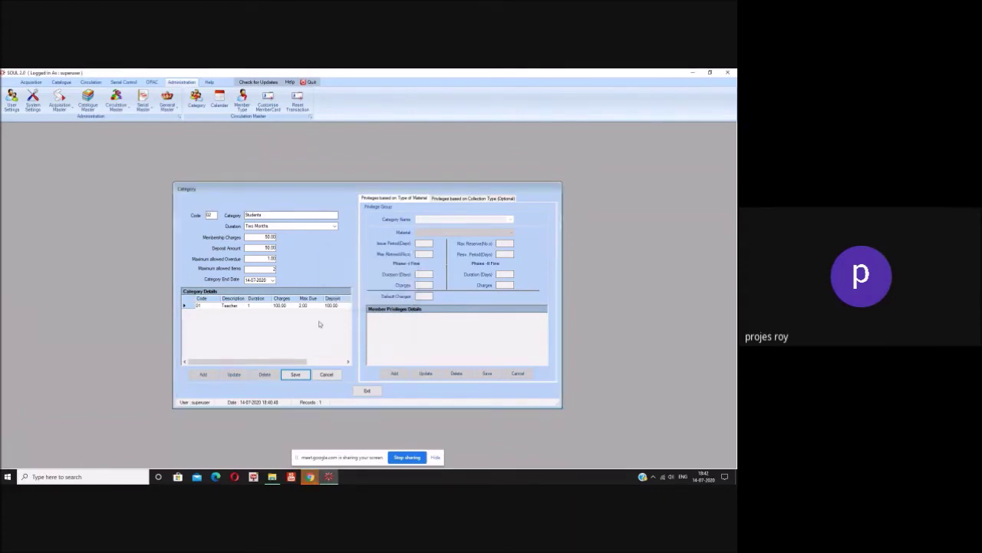
click(326, 374)
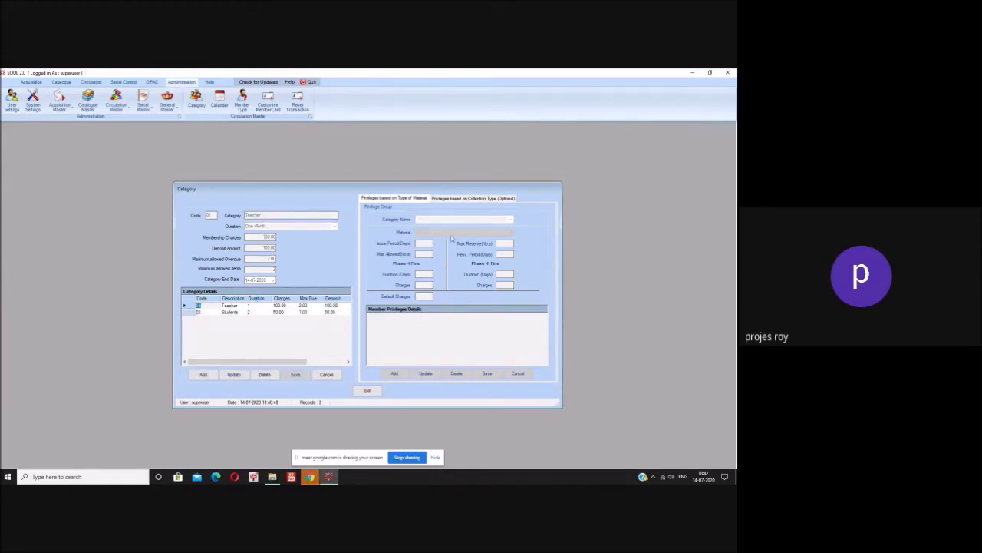
click(191, 313)
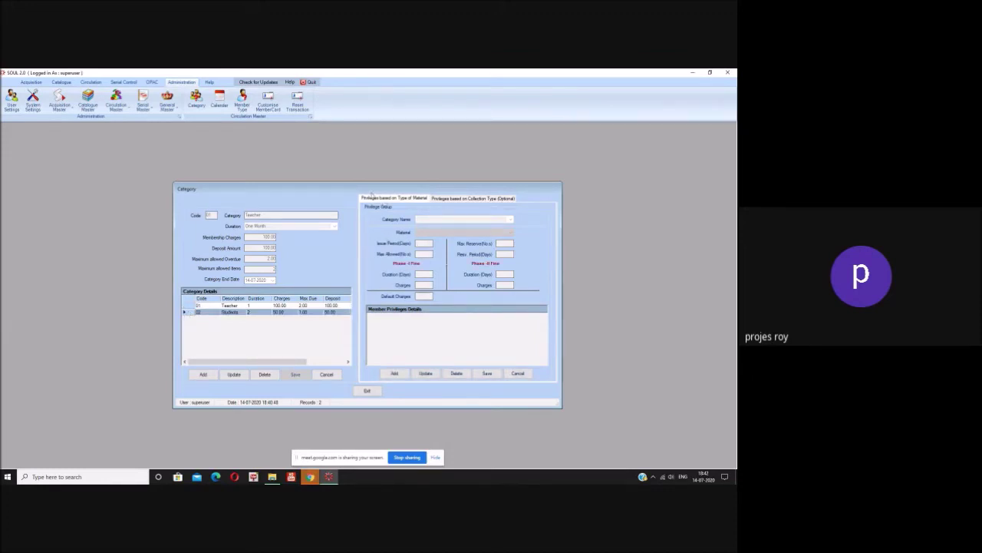
click(371, 193)
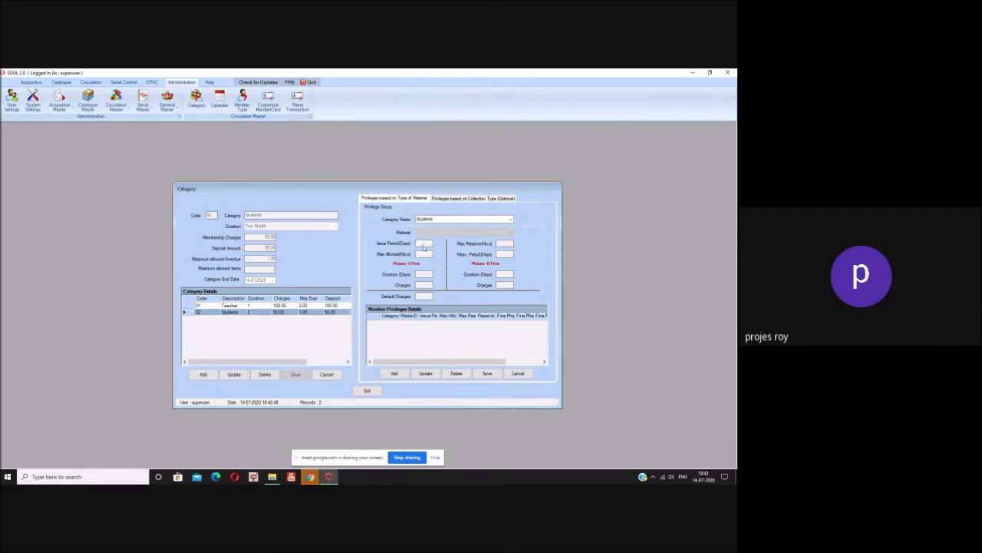
- Add a new Students privilege for the Textual Documents material type
click(395, 372)
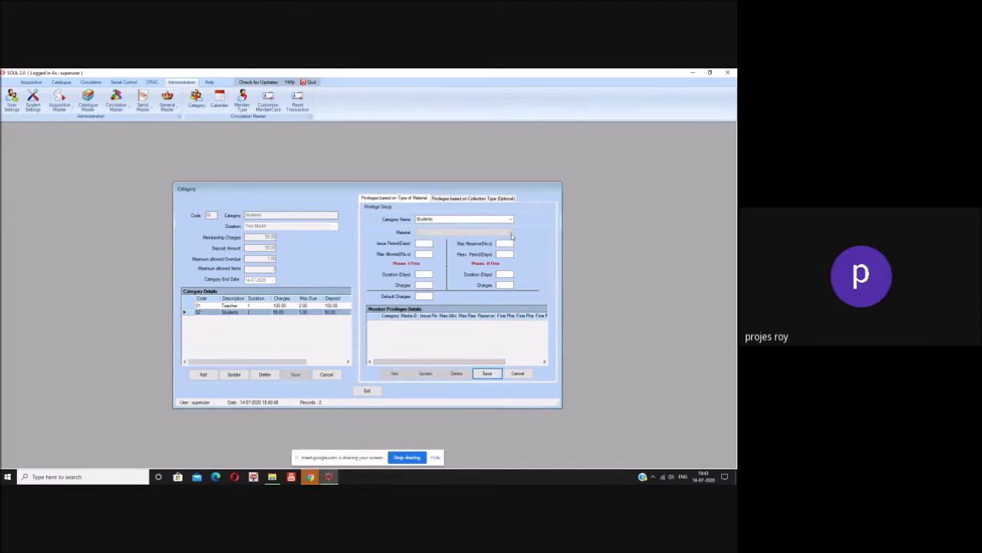
click(510, 233)
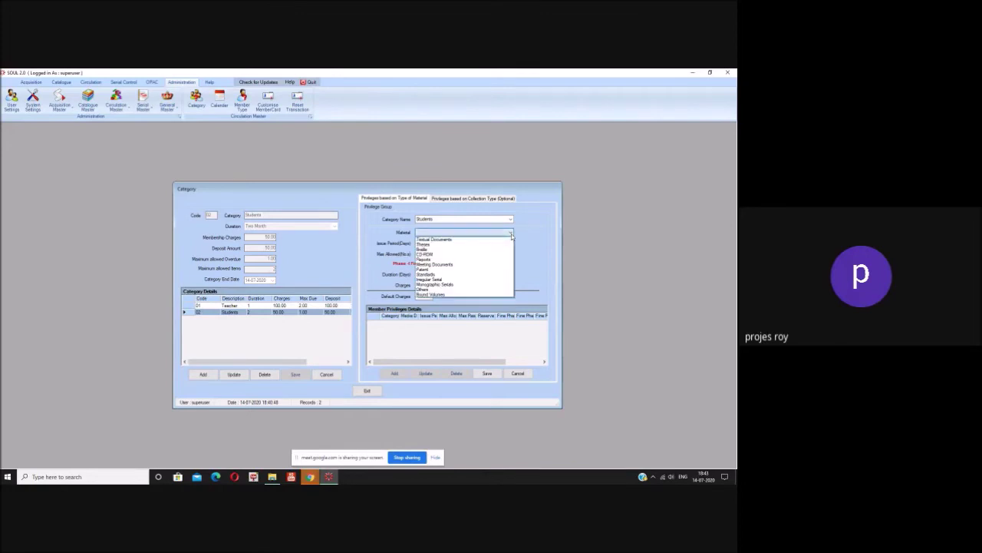
click(427, 240)
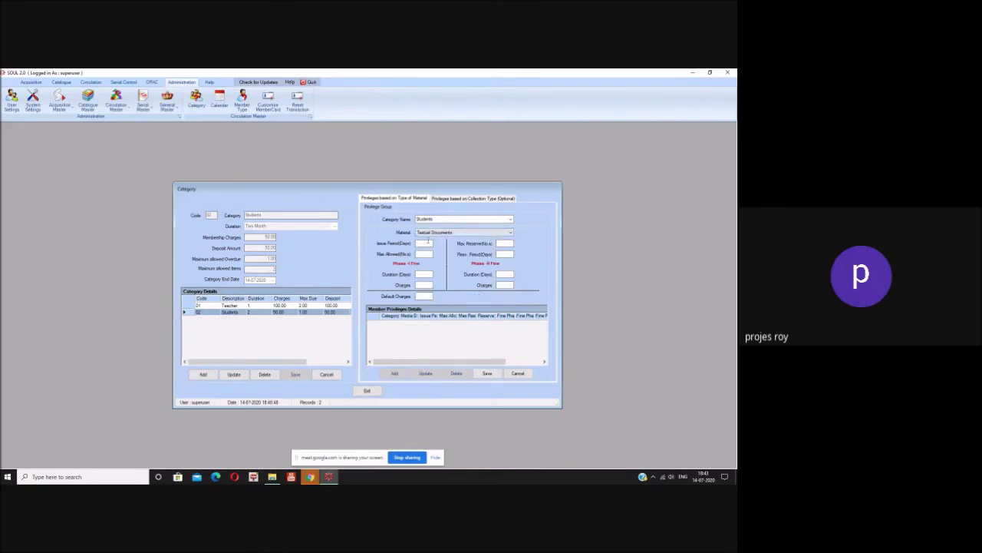
click(511, 232)
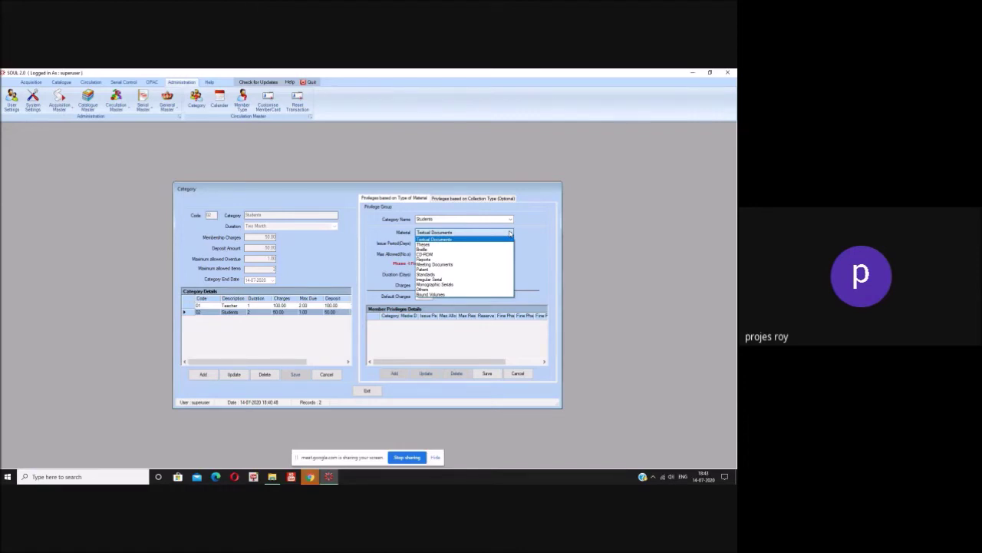
click(498, 239)
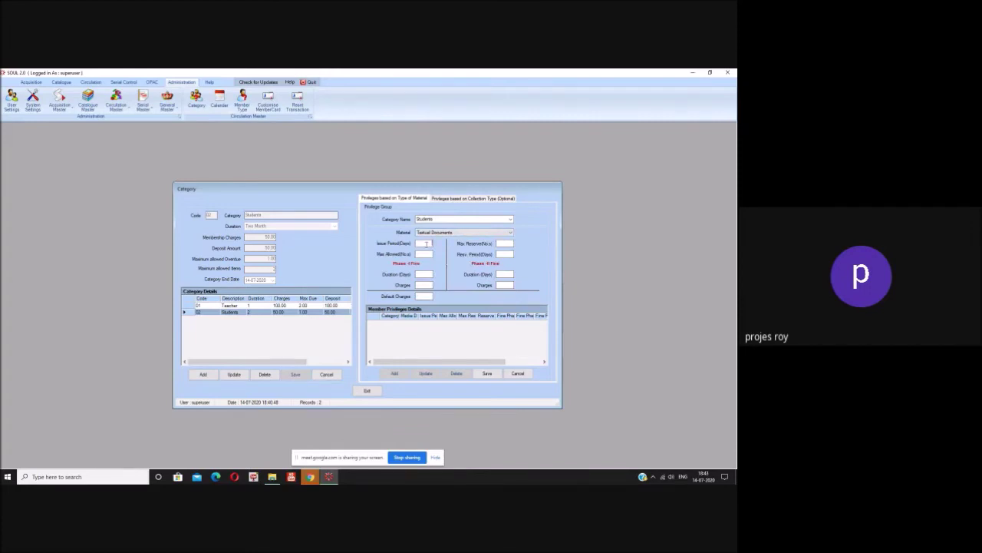
- Fill in the privilege limits (issue period 5 days, 2 items, charges 2.00) and save them
text(5)
click(502, 243)
text(1)
click(427, 256)
text(3)
click(428, 275)
text(5)
text(2)
click(427, 296)
text(2)
click(502, 275)
text(4.00)
click(488, 373)
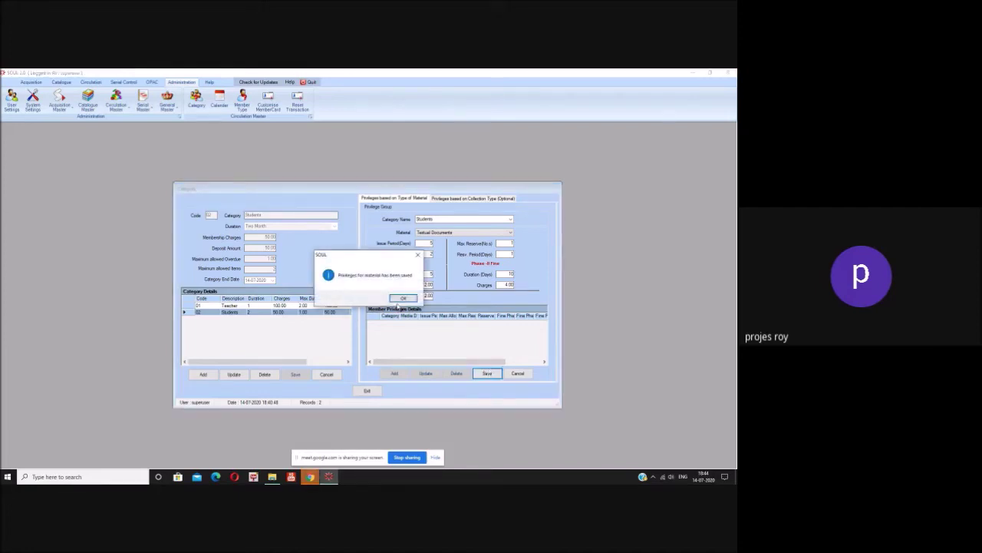
click(401, 299)
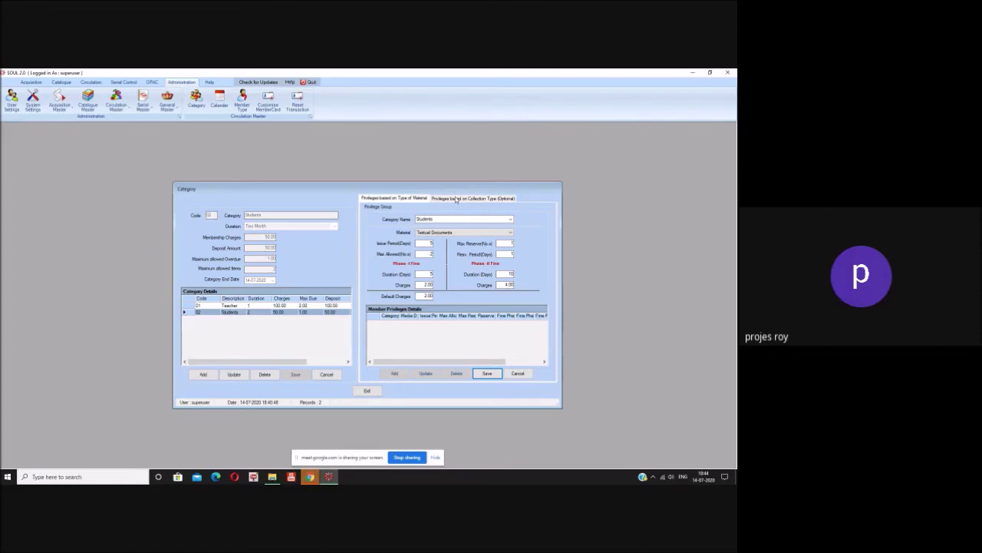
- Check the Privileges based on Collection Type tab, then exit the Category form
click(456, 198)
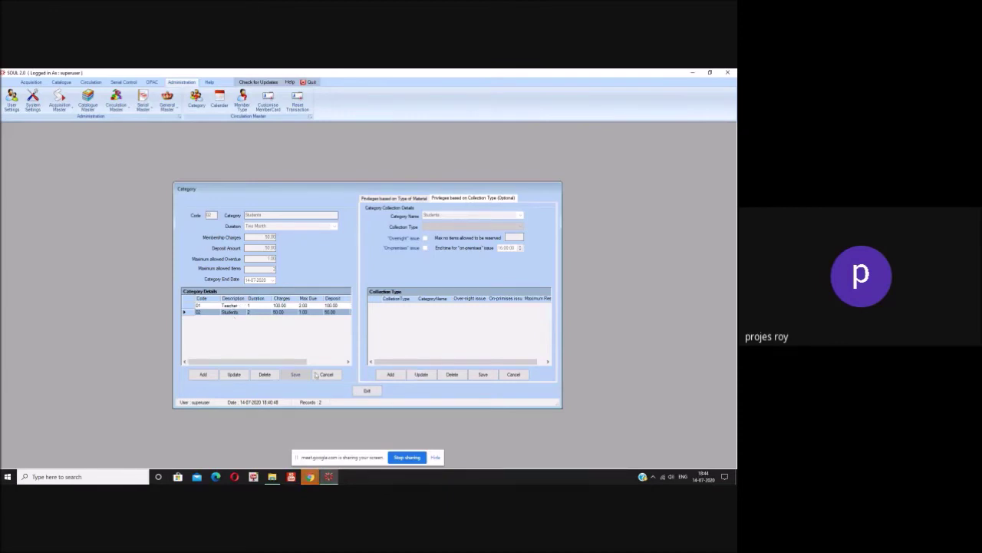
click(366, 391)
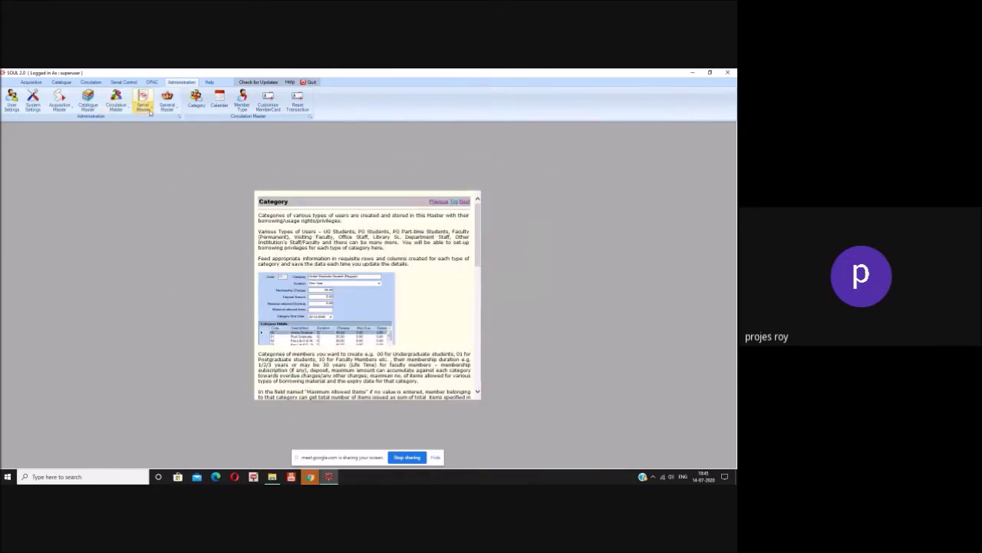
- Go through Serial Master and Circulation Master to open the Calendar's Library Holidays form
click(144, 103)
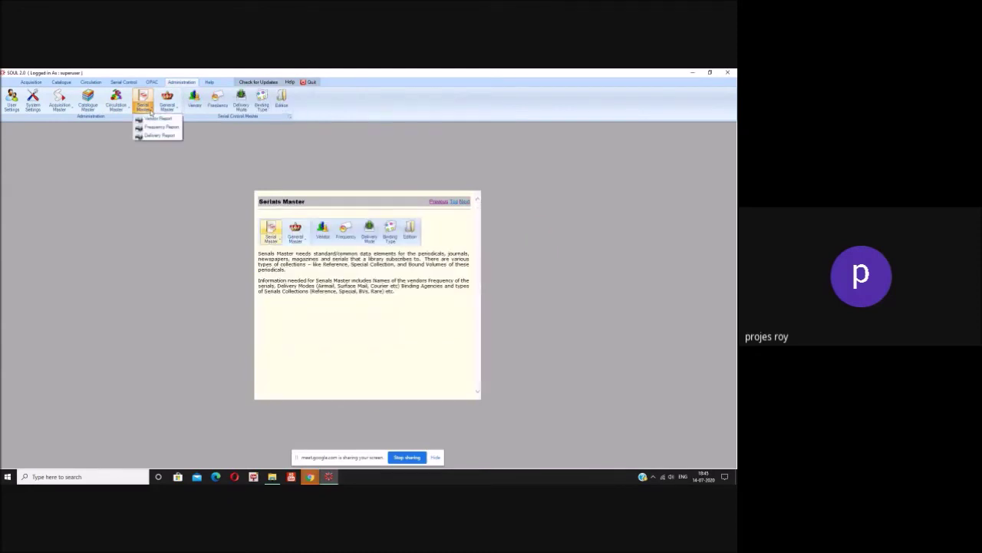
click(128, 112)
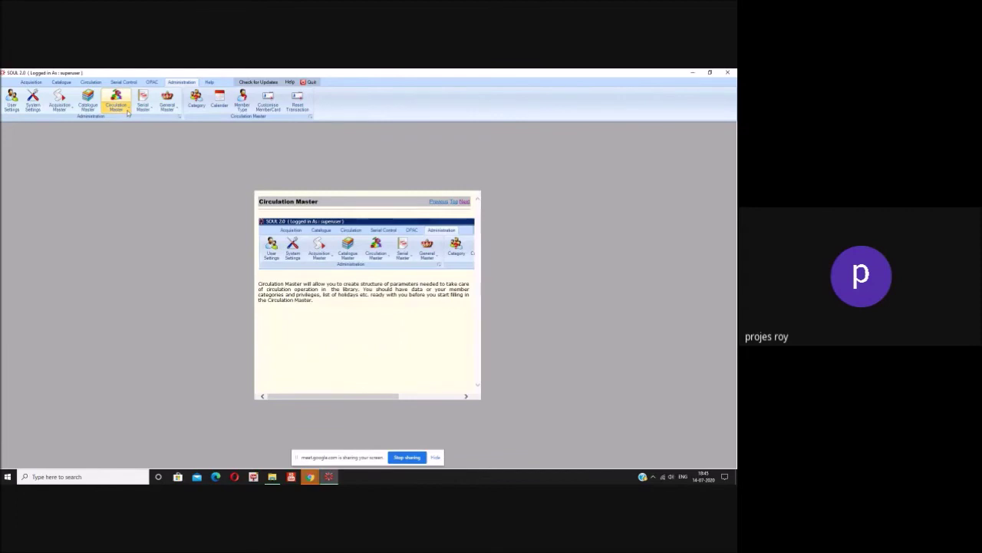
click(219, 98)
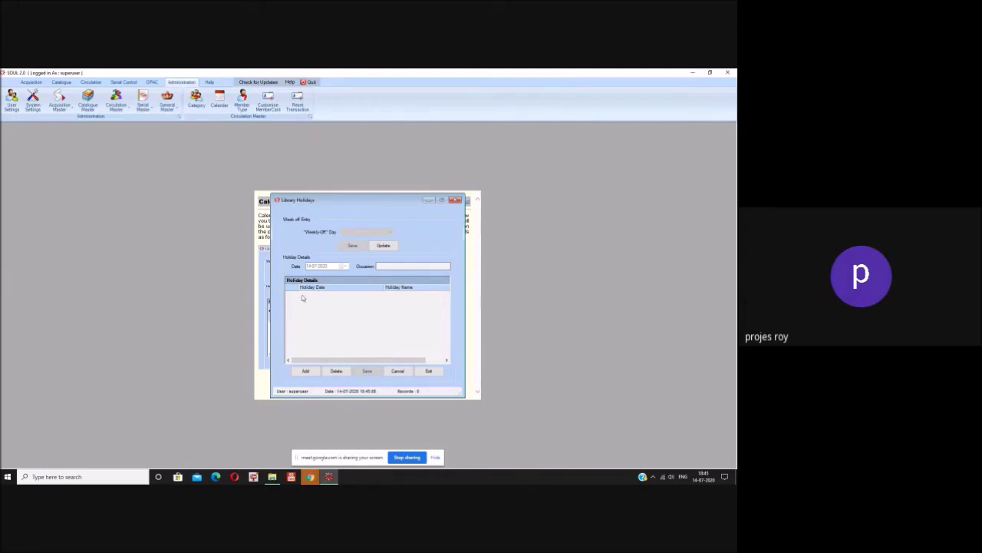
- Add and save a library holiday on 15-08-2020 with occasion 'Independence Day'
click(306, 371)
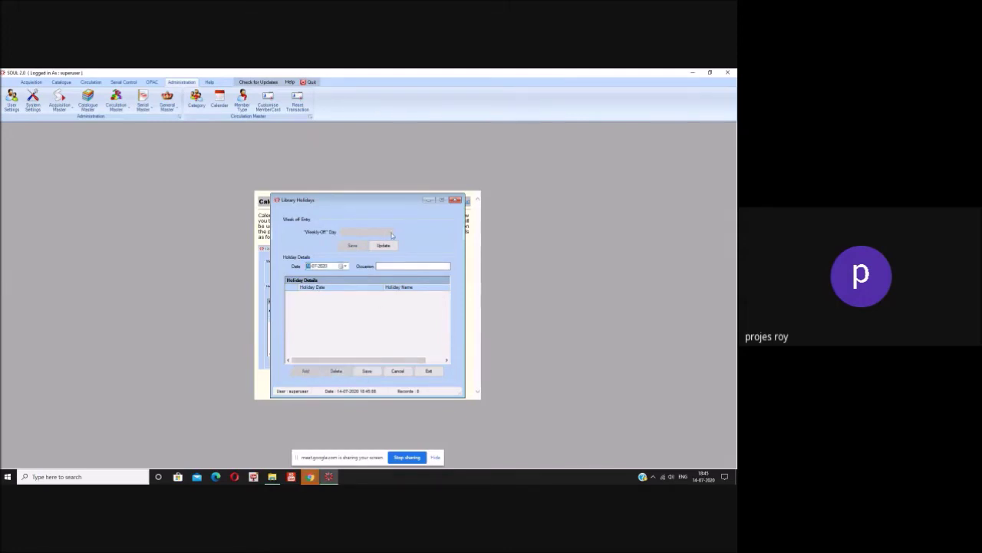
click(344, 266)
click(346, 266)
click(381, 265)
click(344, 266)
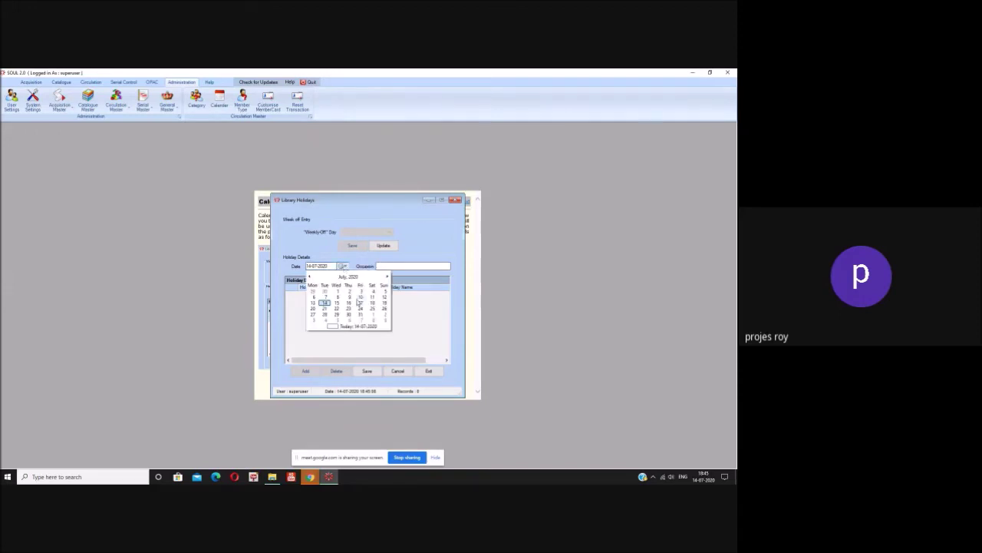
click(386, 278)
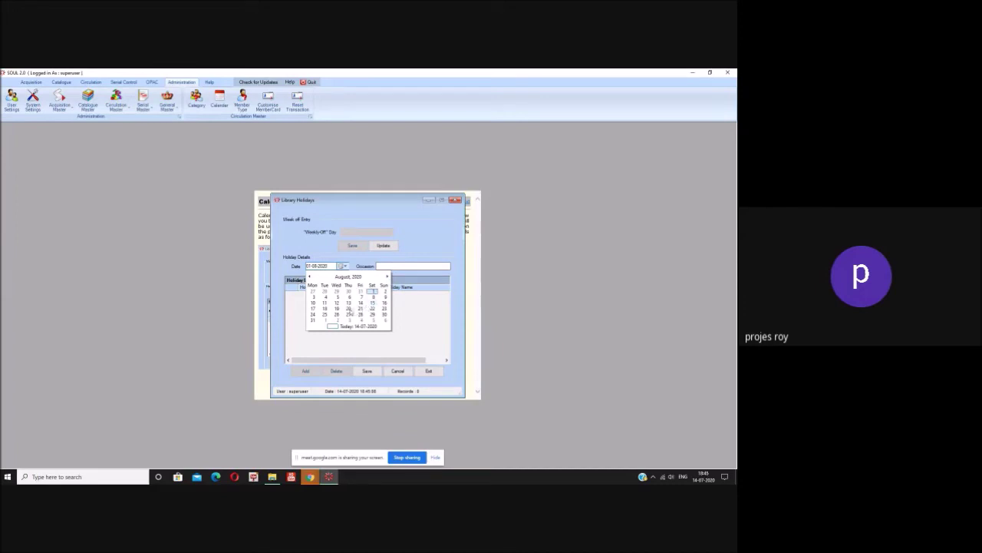
click(373, 306)
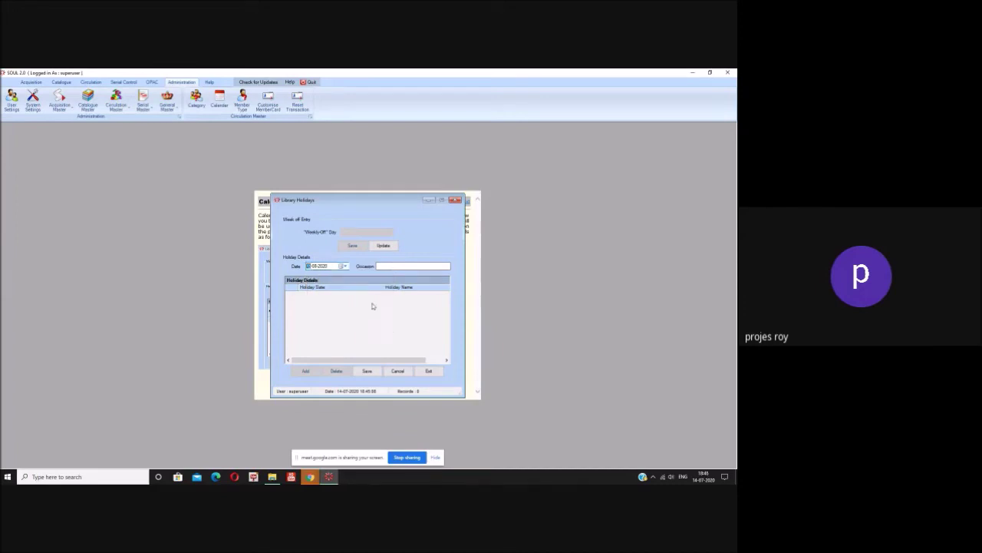
click(388, 266)
text(Independence Day)
click(374, 372)
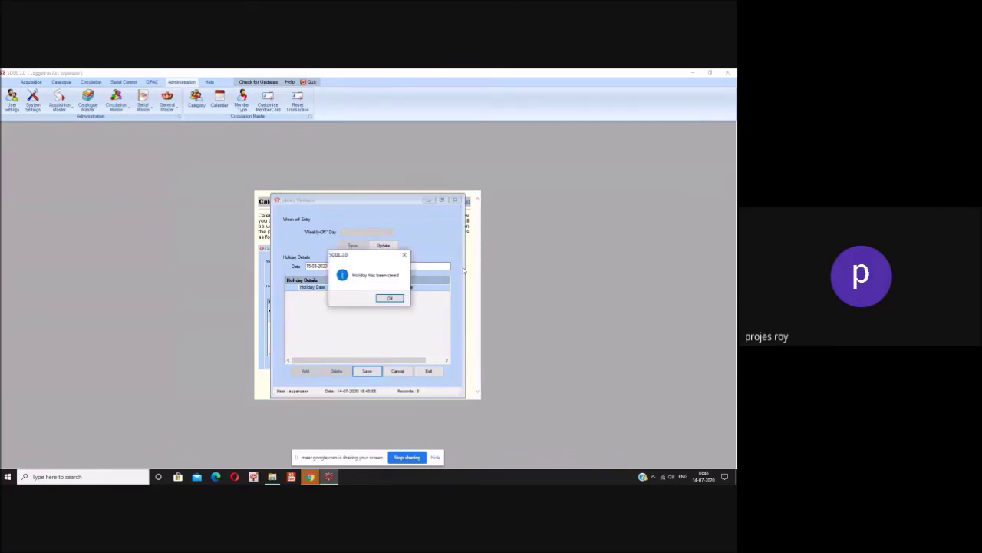
click(390, 299)
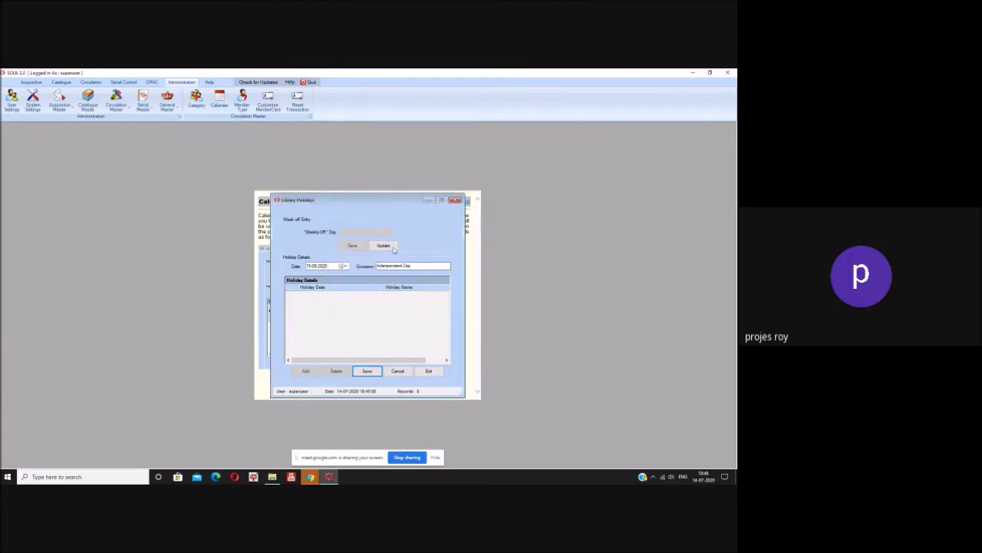
- Update the library's weekly-off day to Sunday and save the change
click(382, 247)
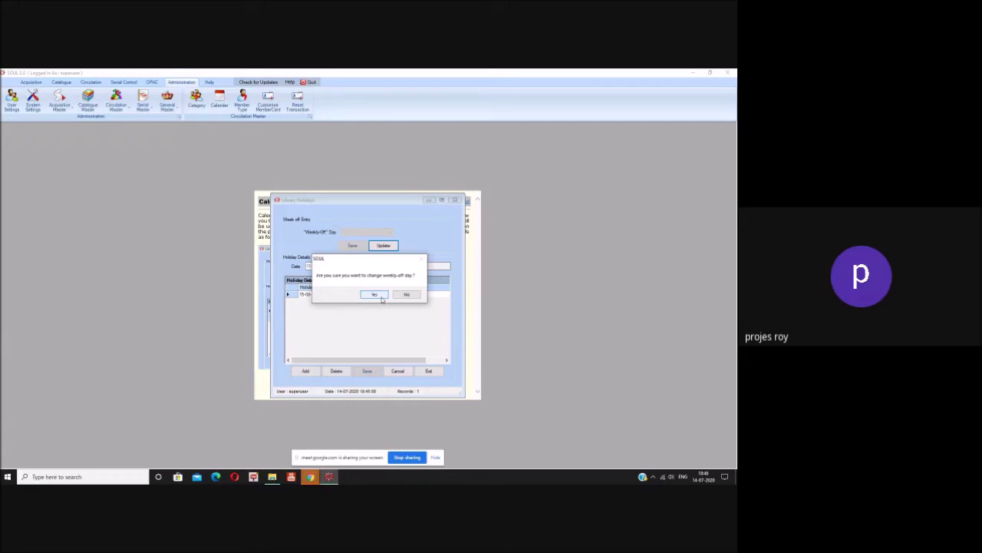
click(374, 295)
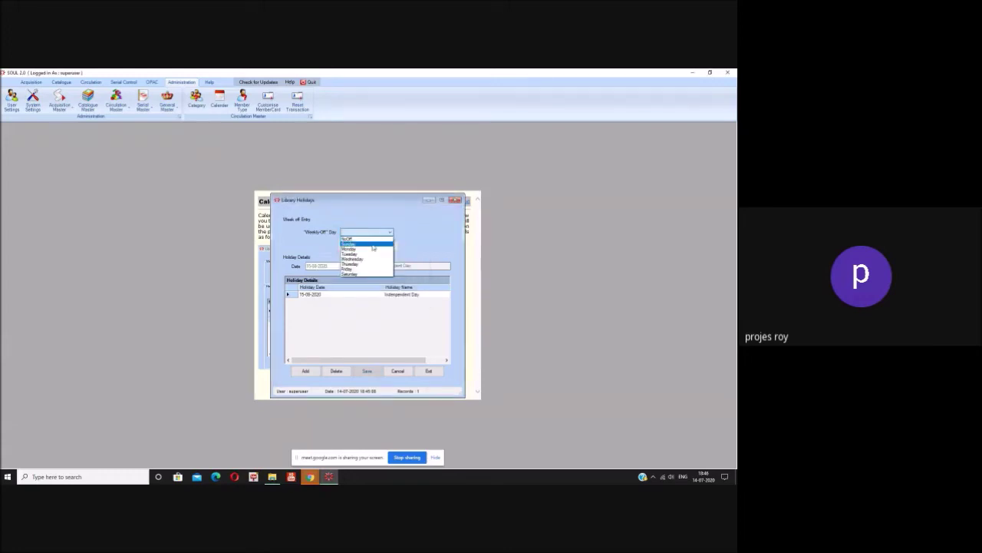
click(372, 244)
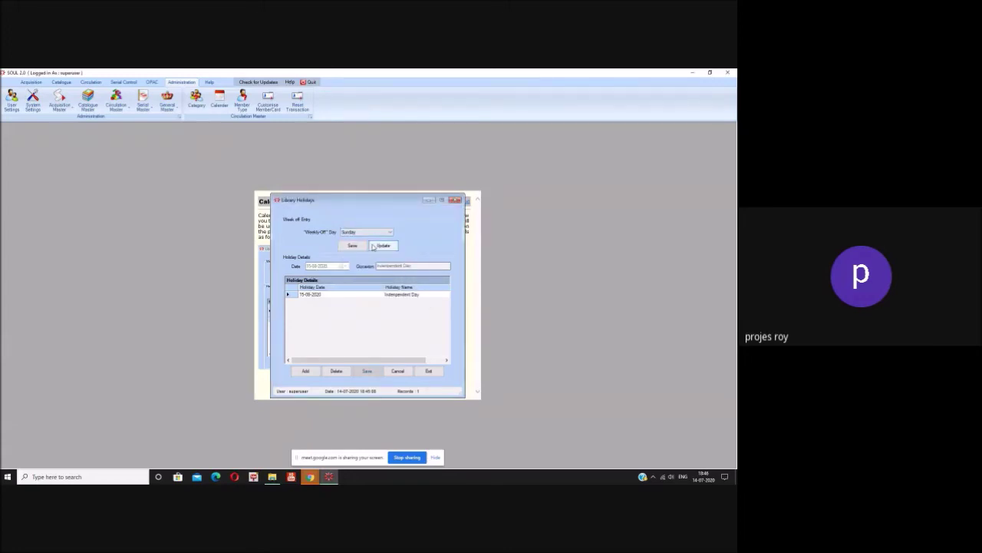
click(359, 247)
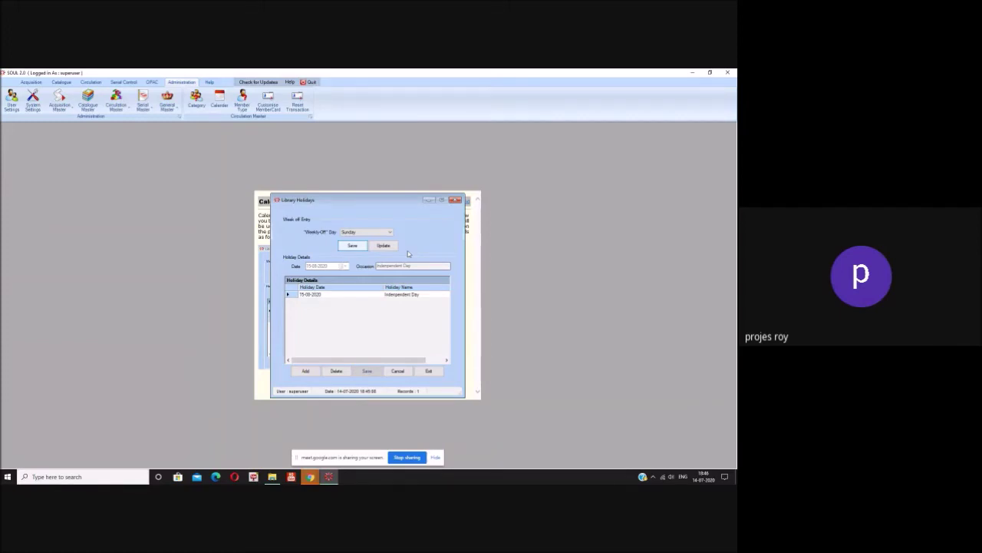
click(386, 246)
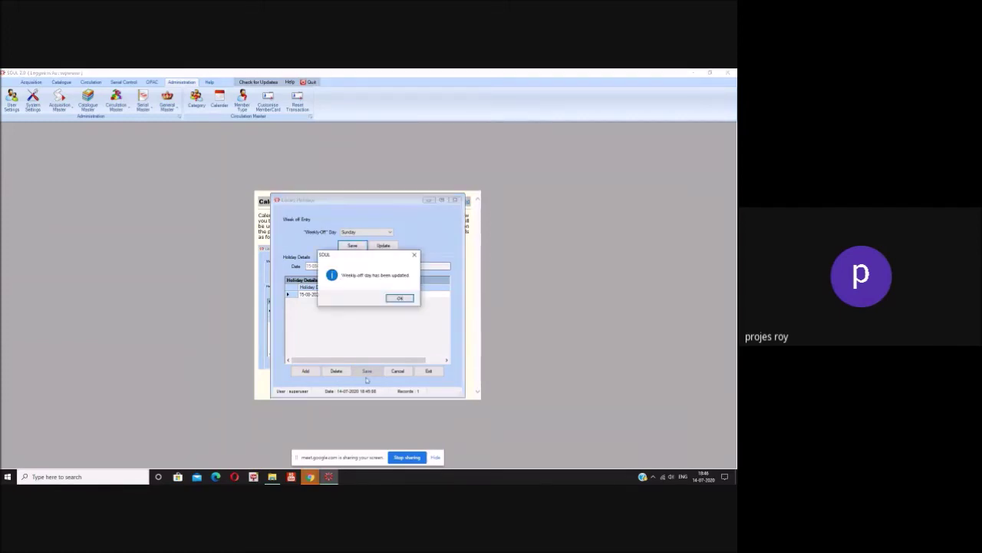
click(399, 298)
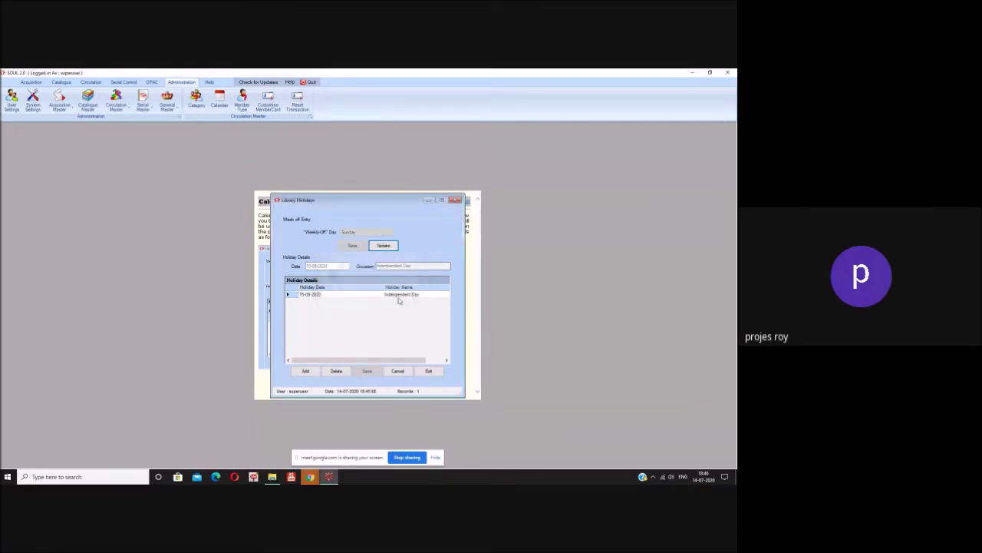
- Close Library Holidays and start a new record in the Member Type form
click(430, 371)
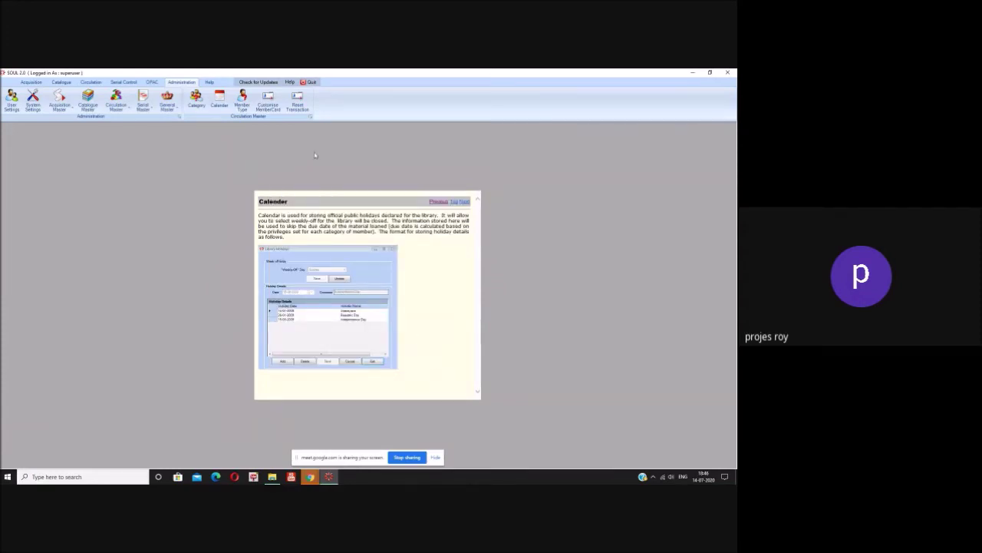
click(243, 105)
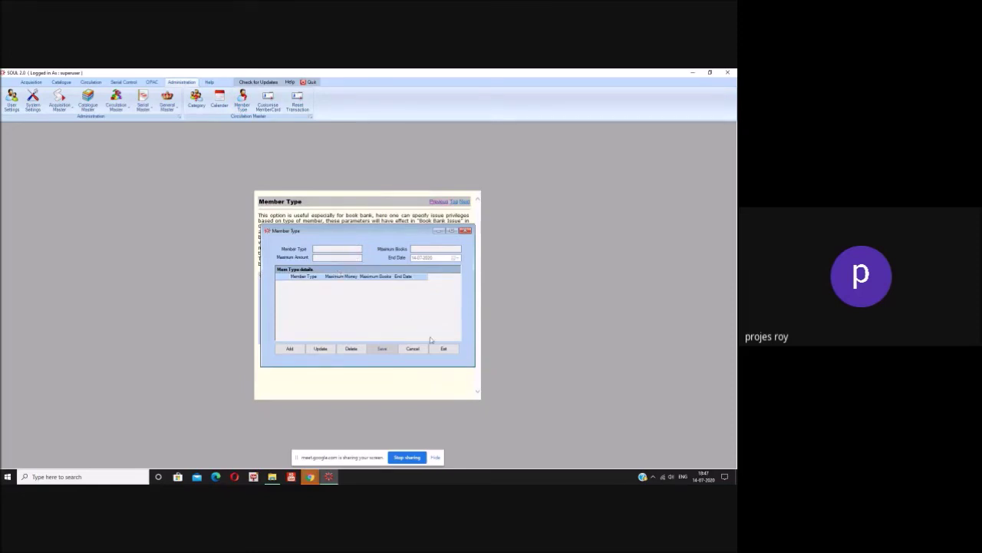
click(297, 352)
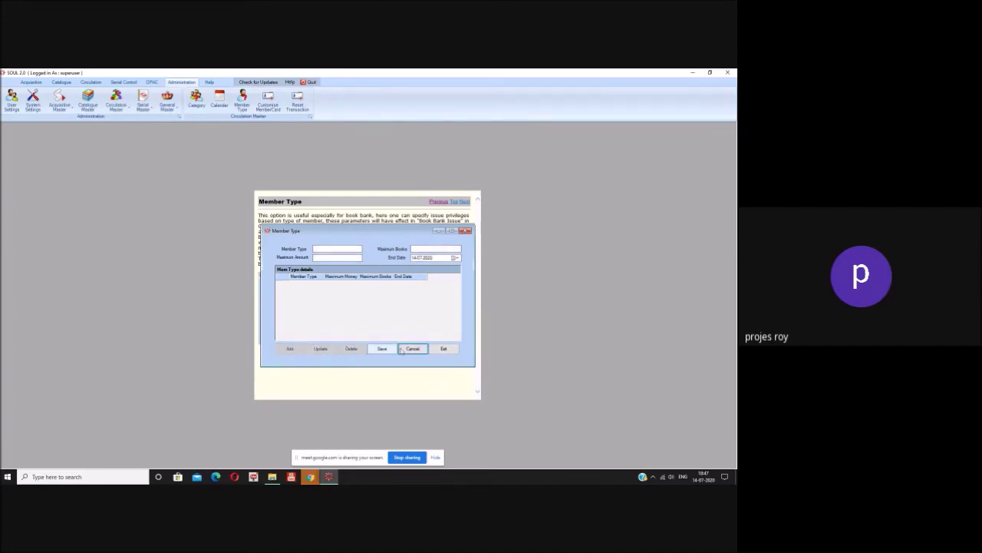
- Enter member type Teaching with maximum books 5 and maximum amount 50
click(336, 248)
text(Teachi)
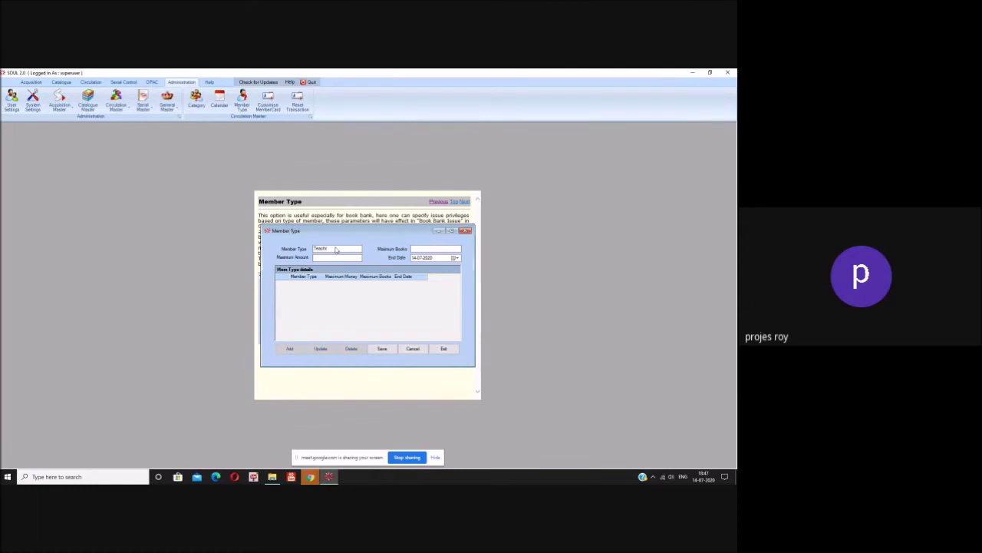
key(BackSpace)
key(BackSpace)
key(BackSpace)
key(BackSpace)
click(433, 249)
text(5)
click(352, 258)
text(50)
click(383, 348)
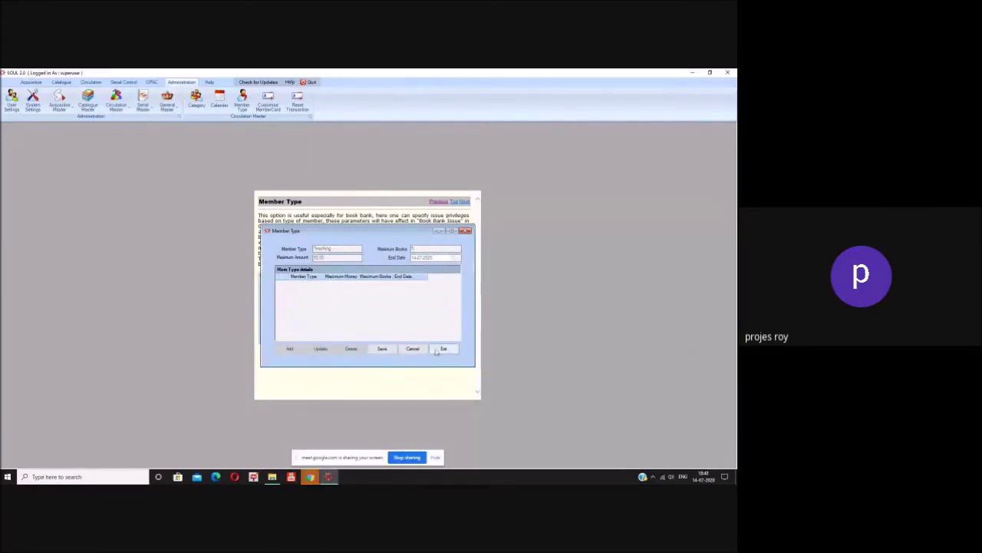
- Save the Teaching member type, acknowledge the insert message, and close the Member Type window
click(391, 351)
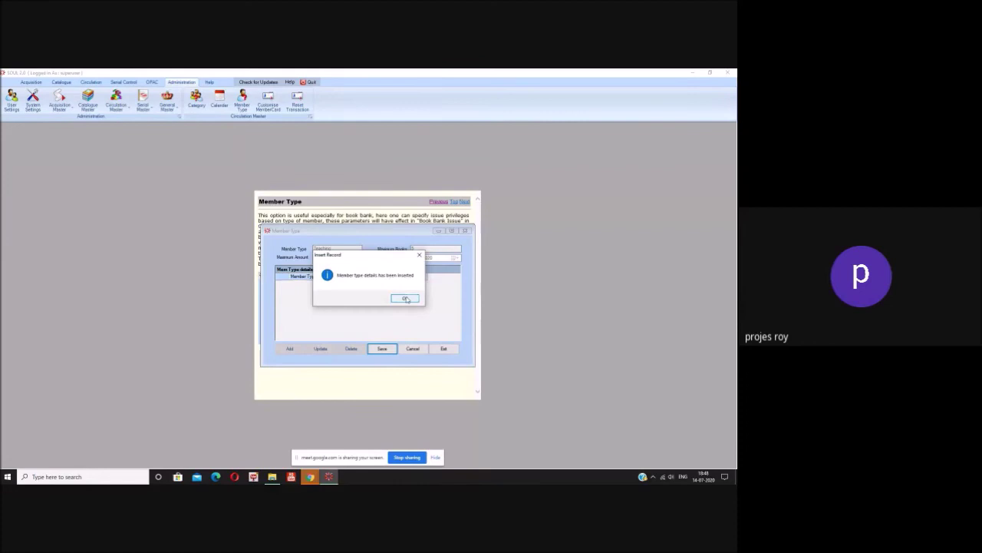
click(406, 299)
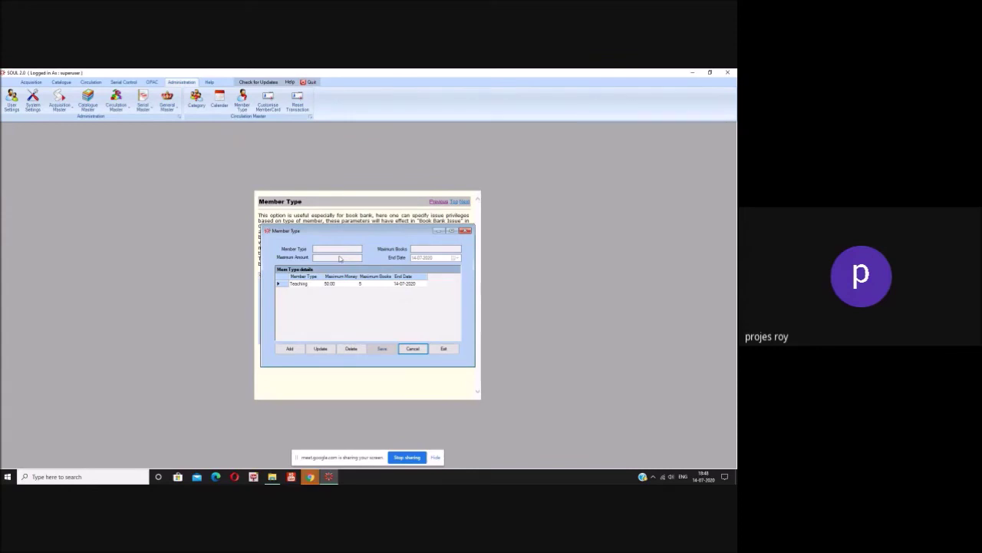
click(442, 350)
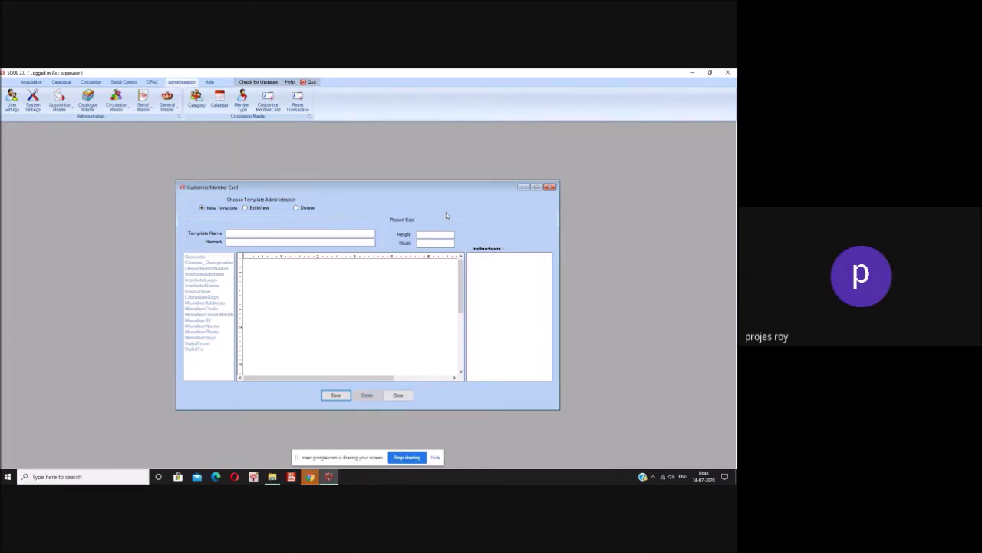
- Switch to Edit/View mode and select the Barcode field in the field list
click(245, 208)
click(204, 258)
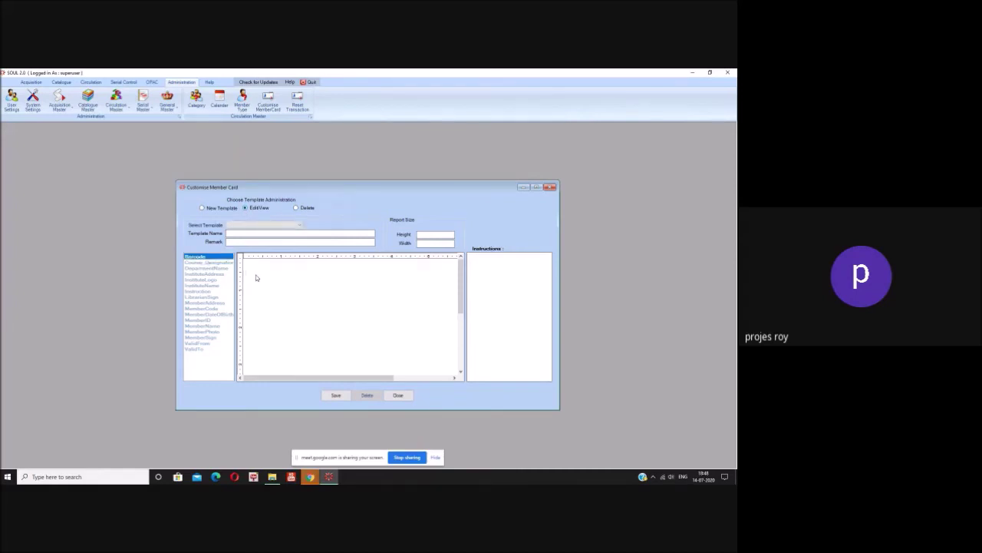
click(206, 263)
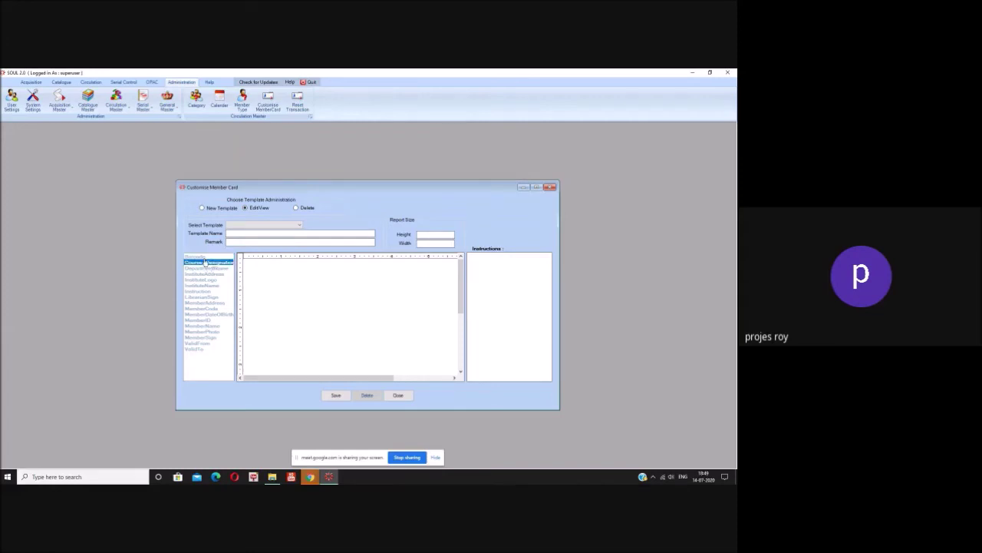
click(203, 257)
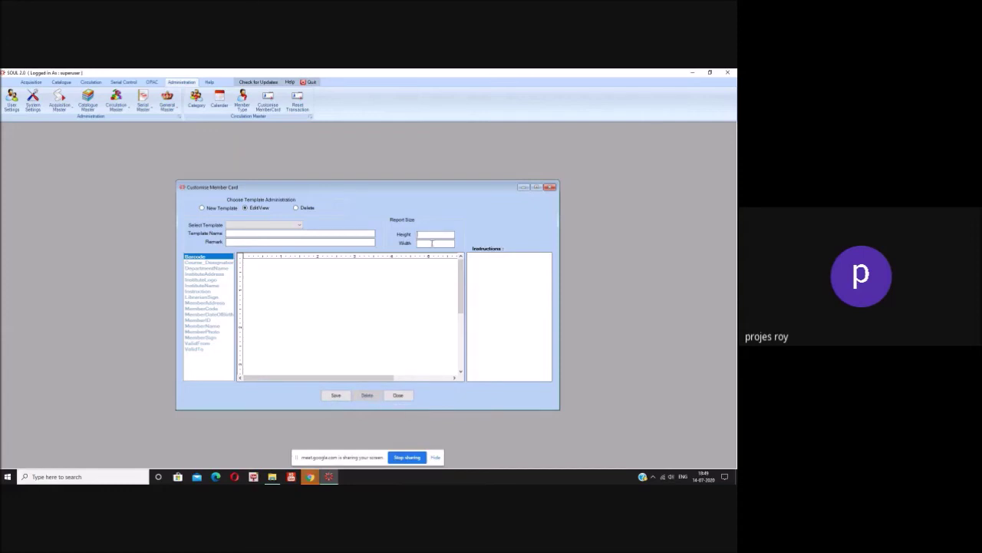
- Set the card height and width to 2 and name the template 'Member Card'
click(432, 234)
text(2)
click(432, 243)
text(2)
click(262, 233)
text(Member Card)
click(254, 241)
- Place and arrange Barcode, Course_Designation, DepartmentName and InstituteAddress boxes on the card
mouse_move(462, 303)
mouse_down()
mouse_move(459, 375)
mouse_move(459, 305)
mouse_up()
drag(201, 258, 285, 273)
drag(460, 305, 460, 287)
drag(307, 356, 299, 270)
drag(203, 262, 292, 295)
drag(205, 267, 340, 269)
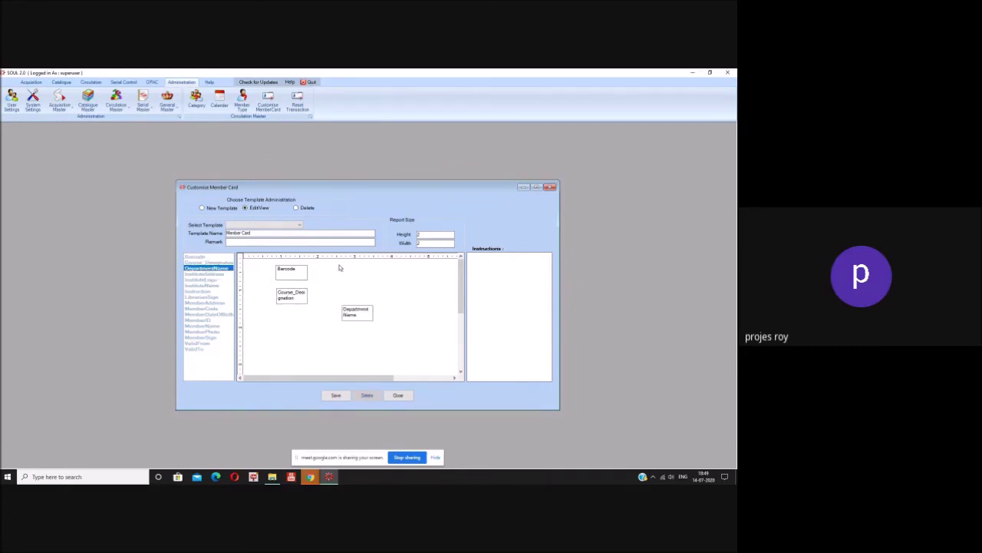
drag(354, 305, 334, 262)
drag(206, 274, 393, 302)
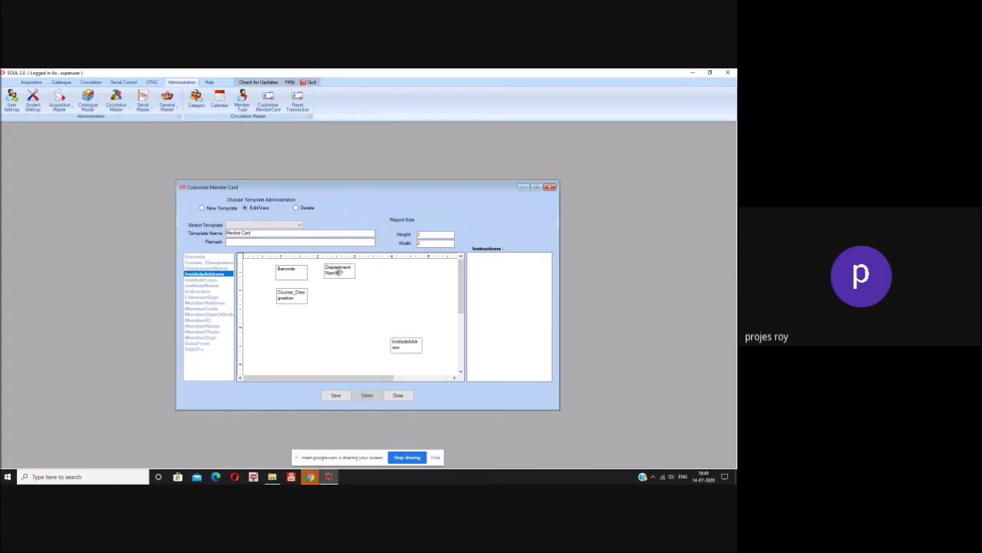
drag(338, 272, 342, 290)
drag(412, 346, 351, 269)
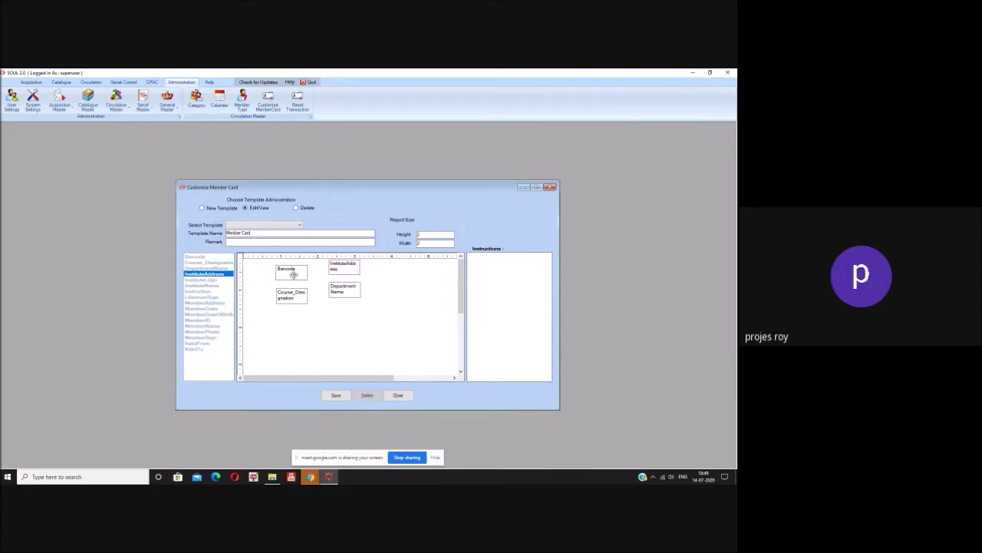
drag(341, 291, 406, 299)
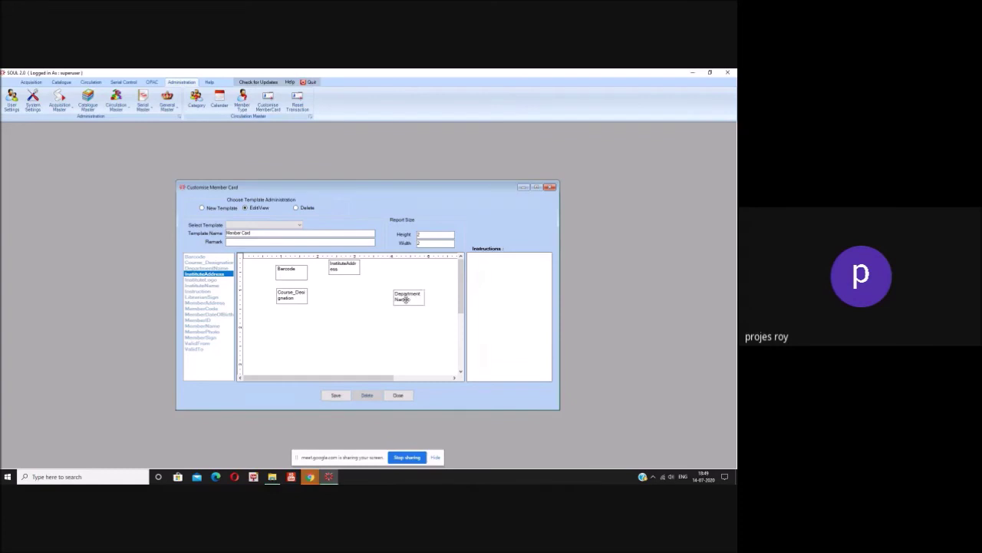
drag(292, 271, 346, 297)
- Add InstituteLogo top right and MemberPhoto below it, then save the card layout
click(203, 280)
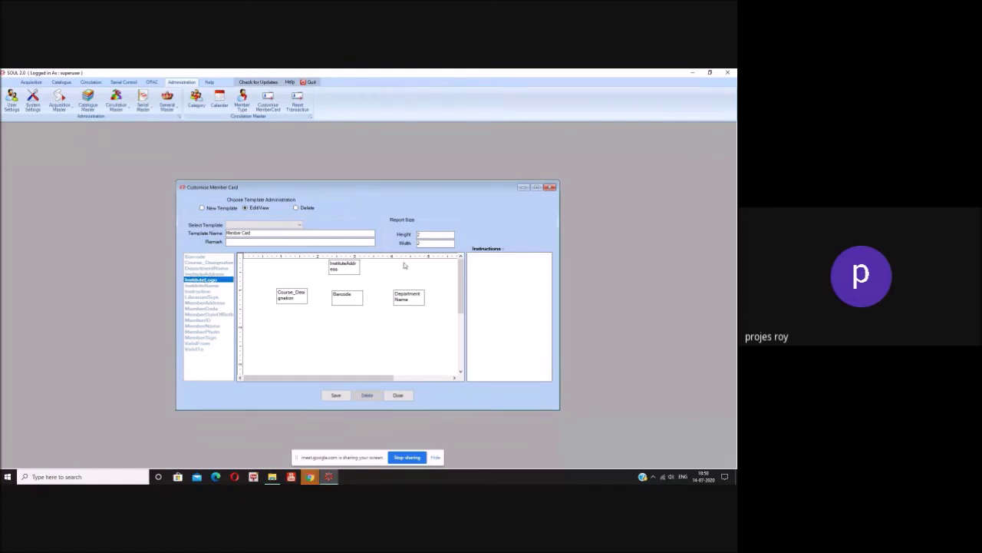
click(406, 304)
drag(429, 312, 431, 267)
drag(405, 301, 280, 321)
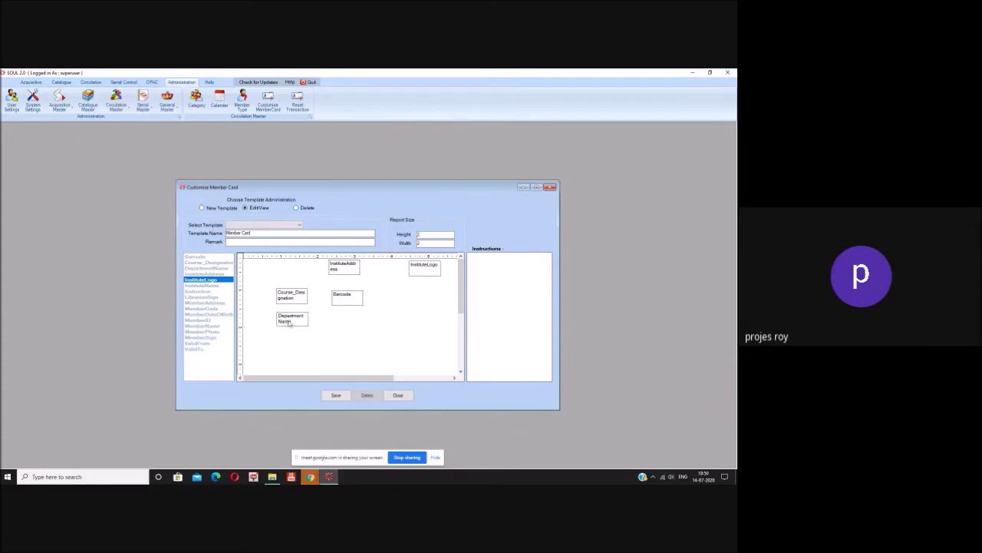
drag(204, 332, 408, 293)
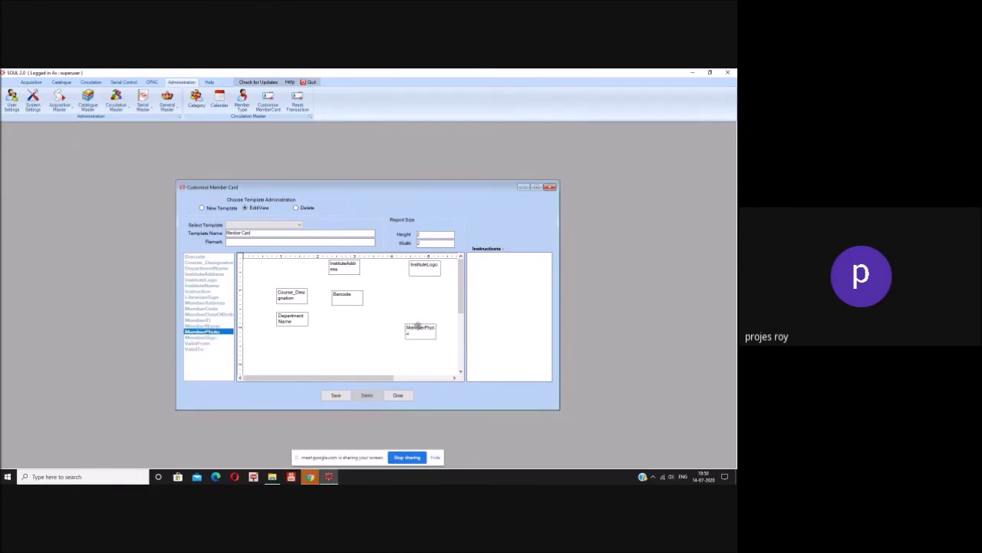
drag(436, 327, 439, 296)
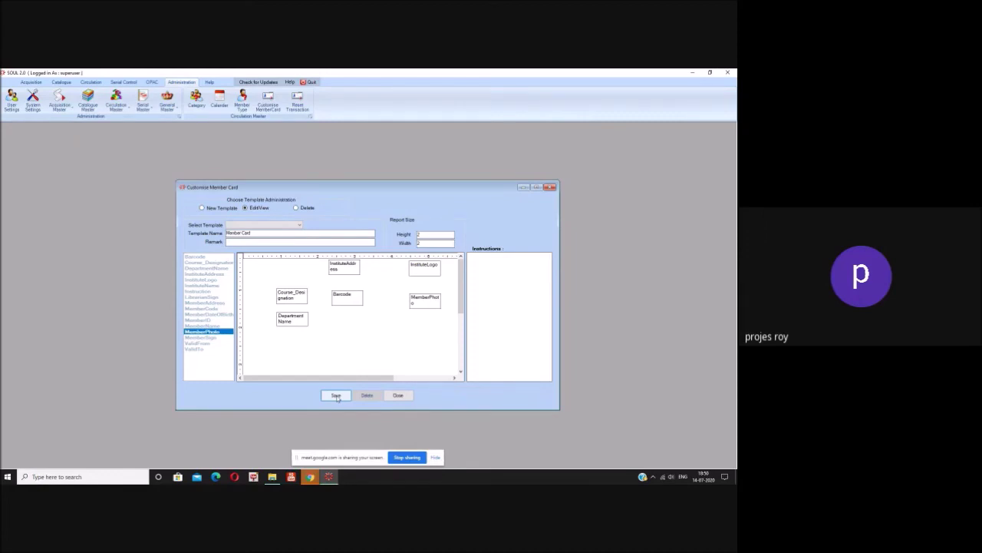
click(337, 399)
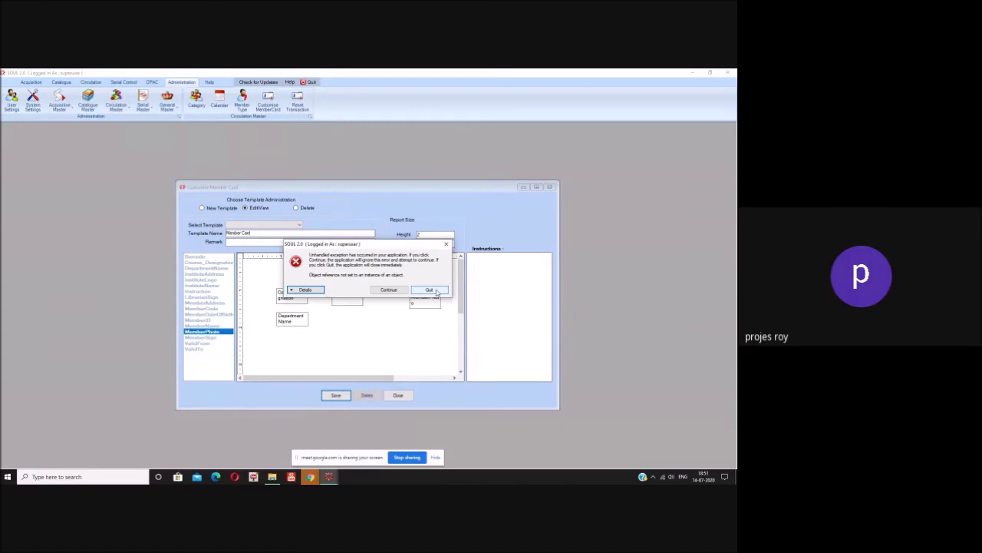
- Quit the unhandled-exception error to return to the Member Card layout
click(437, 291)
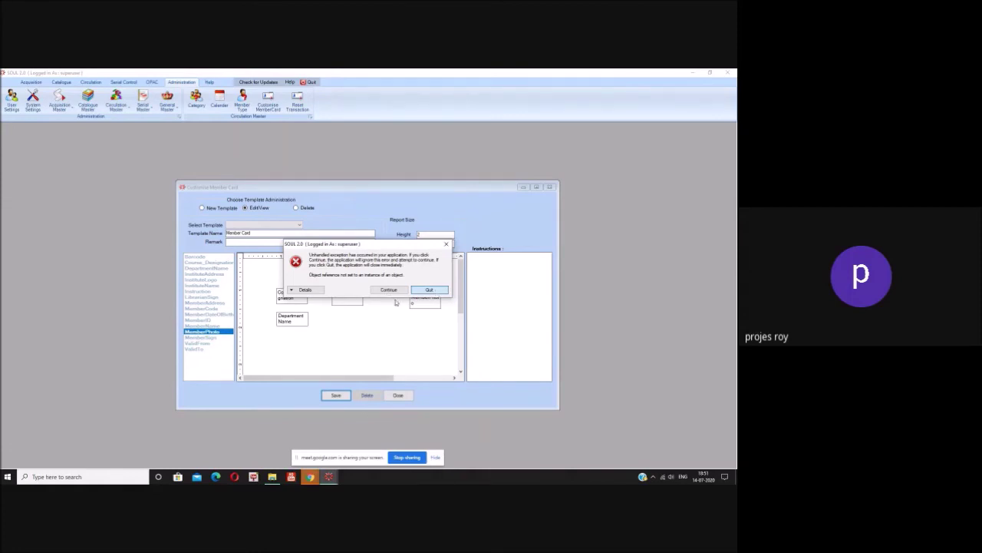
click(436, 290)
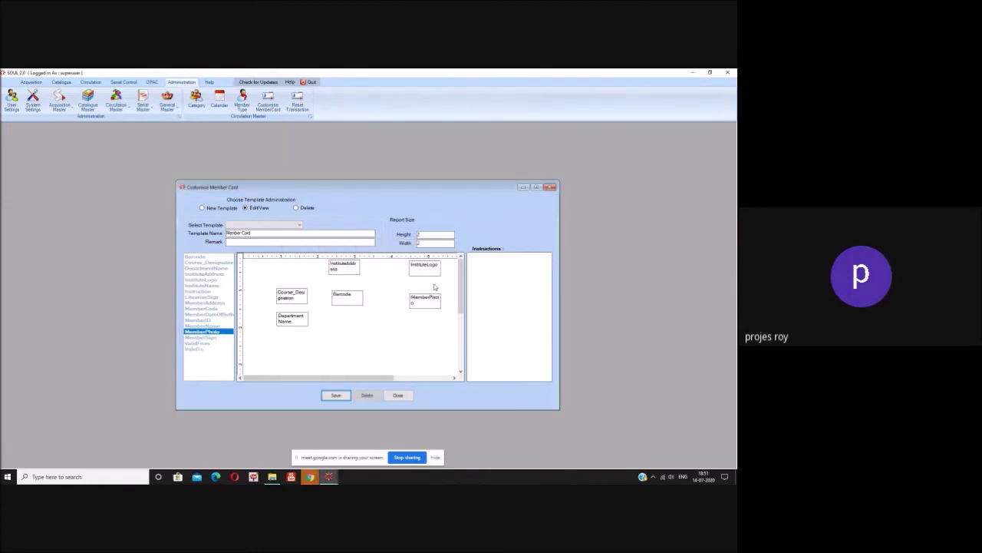
- Close Customise Member Card, then open and exit the Reset Member Transaction form
click(401, 396)
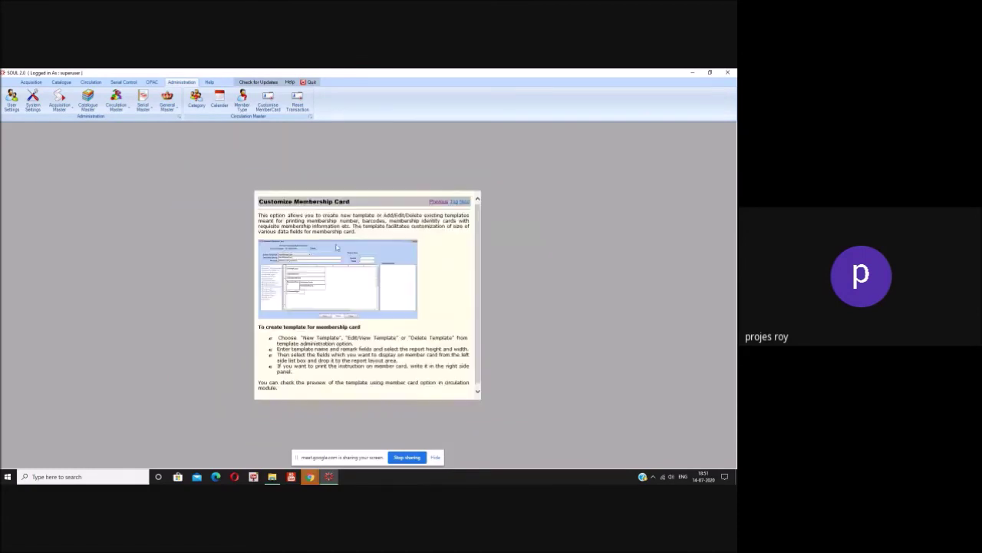
click(296, 110)
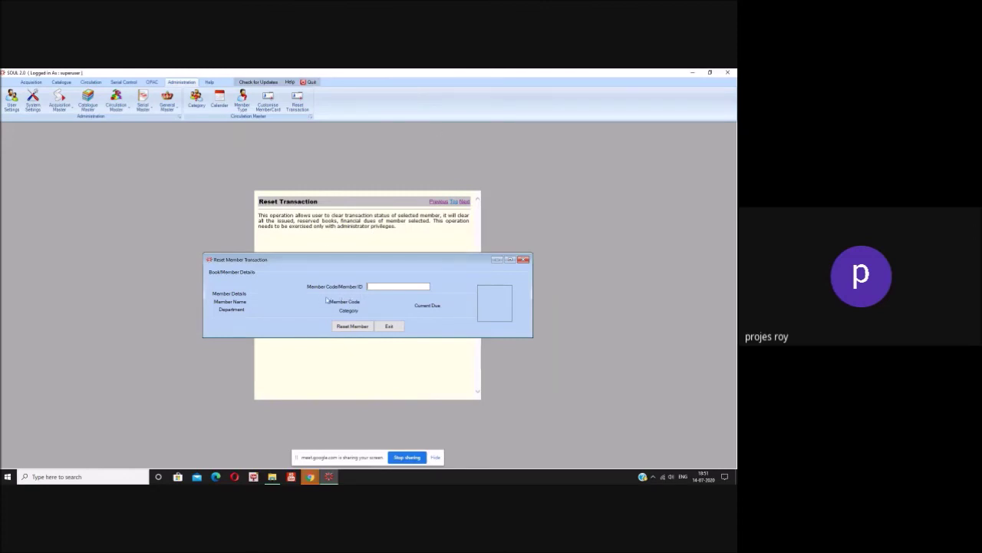
click(390, 327)
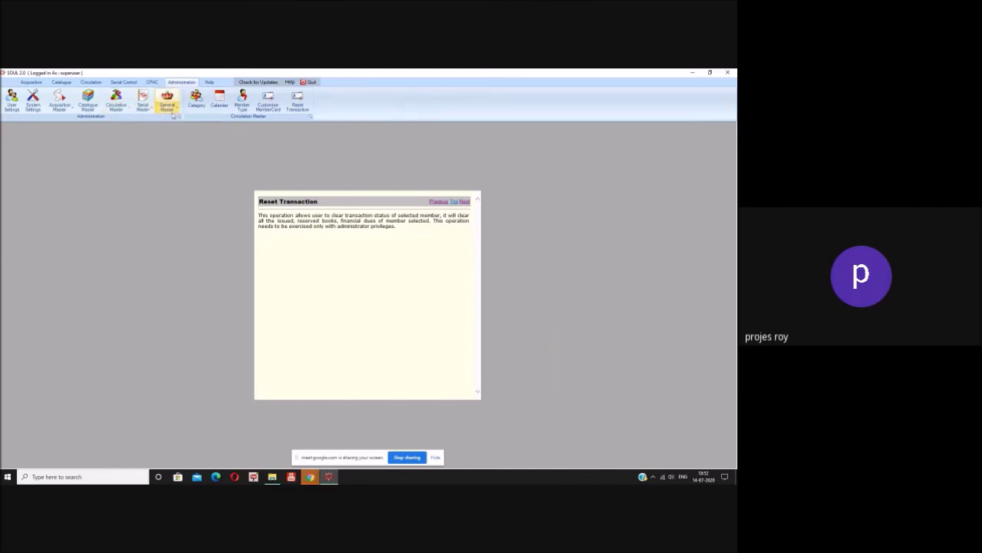
- Browse the Circulation, Serial Control and General Master tools, ending on Serial Control Master
click(115, 107)
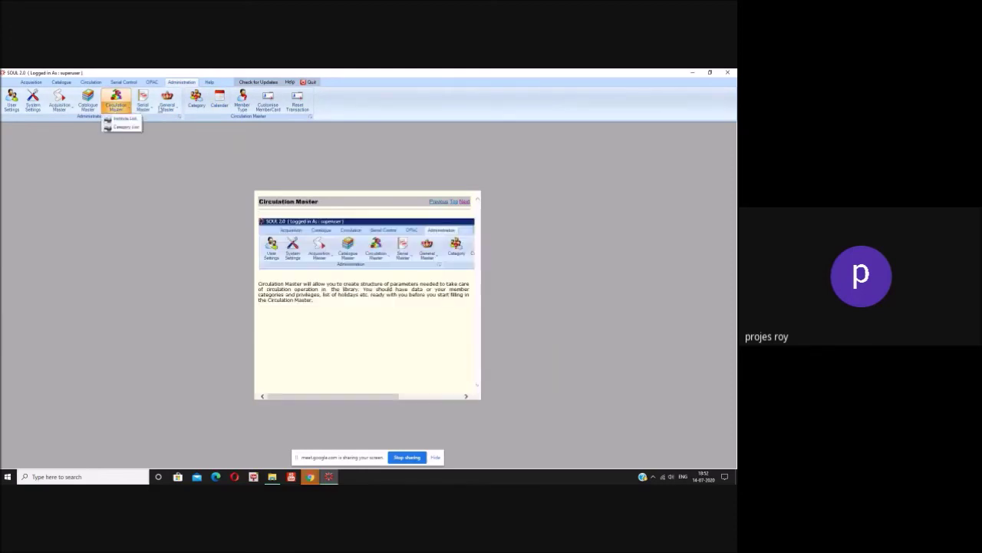
click(144, 107)
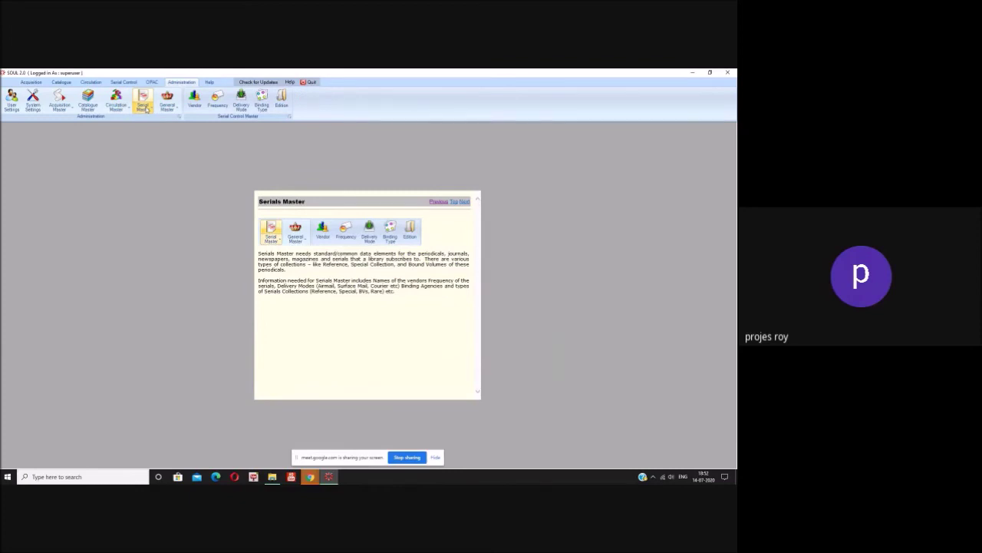
click(168, 105)
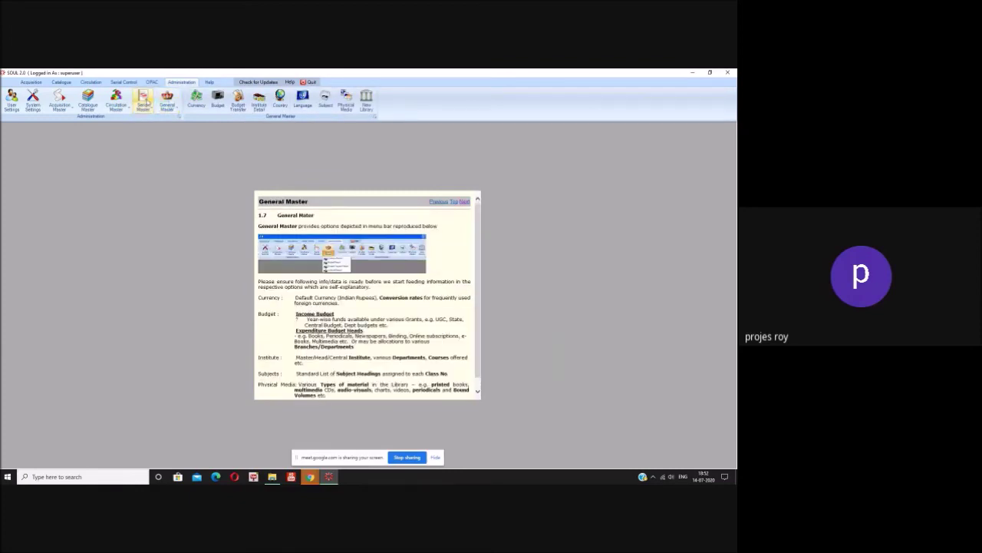
click(143, 100)
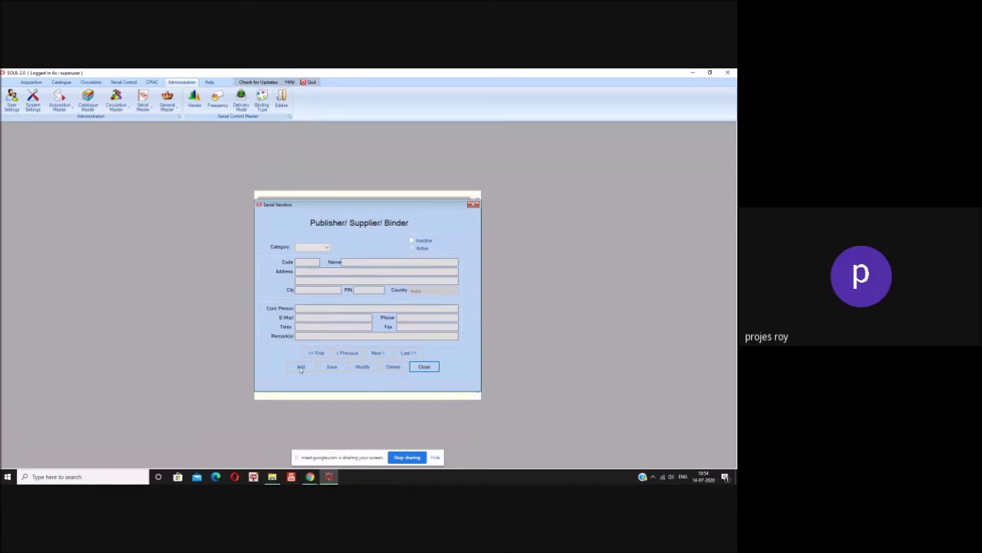
- Close the Serial Vendors form, then open, scroll through and close the Frequency Master list
click(429, 368)
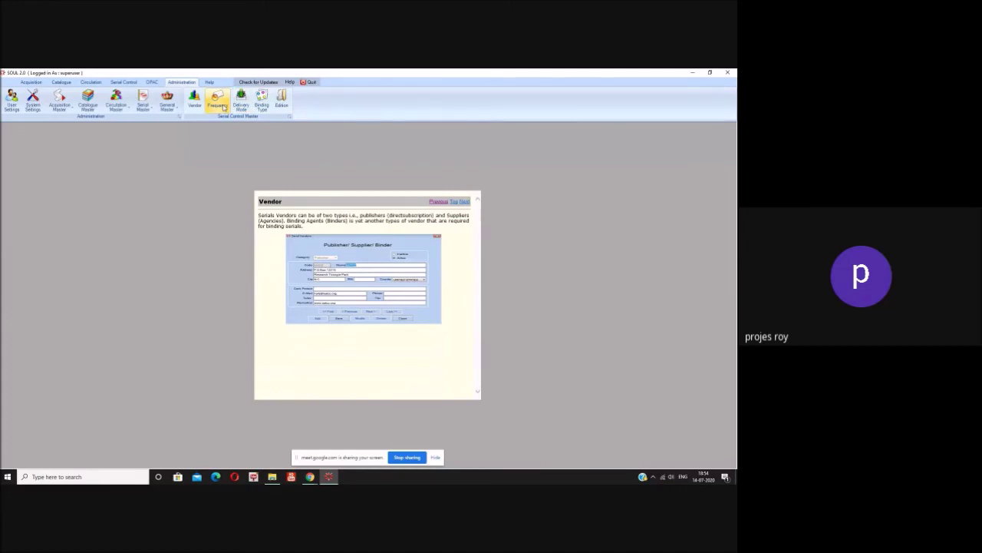
click(223, 107)
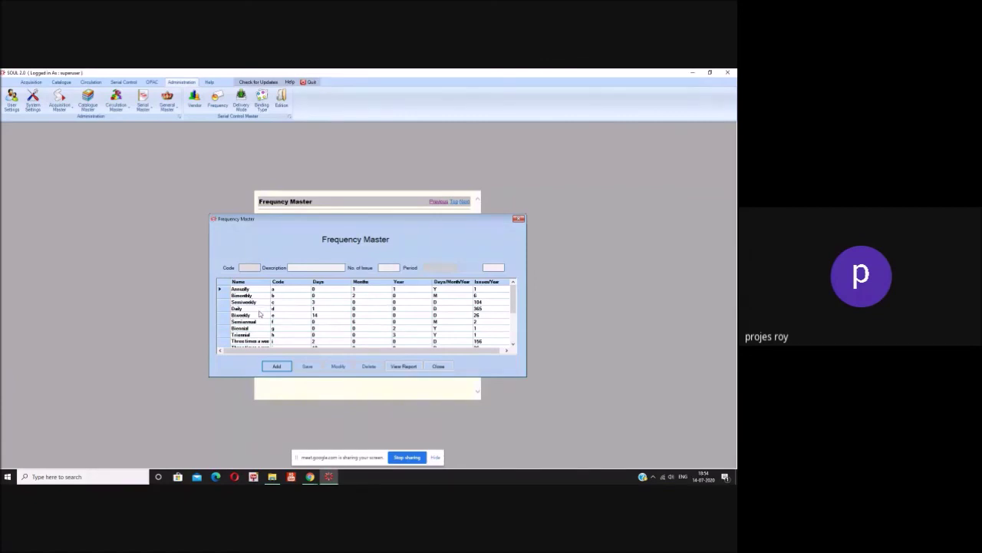
scroll(259, 314, down, 3)
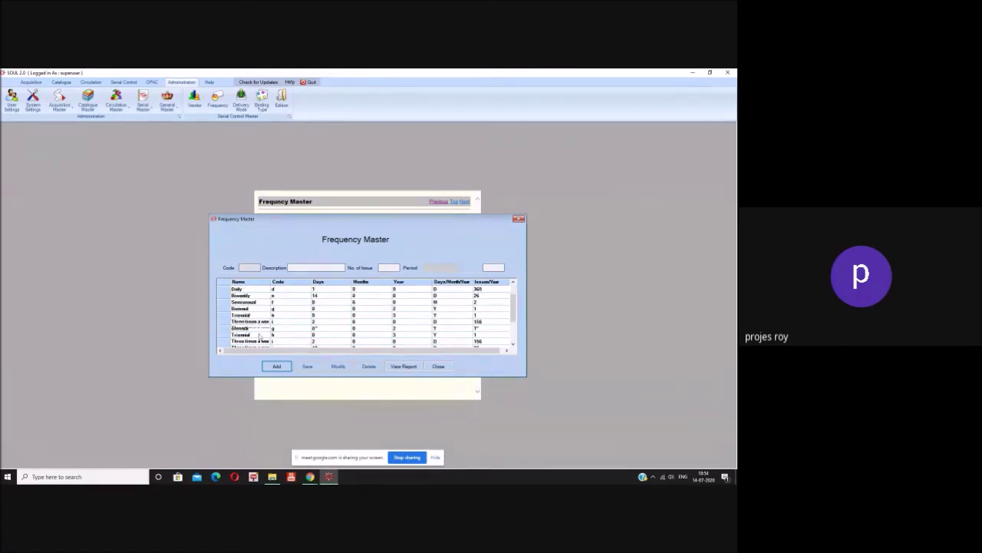
click(438, 367)
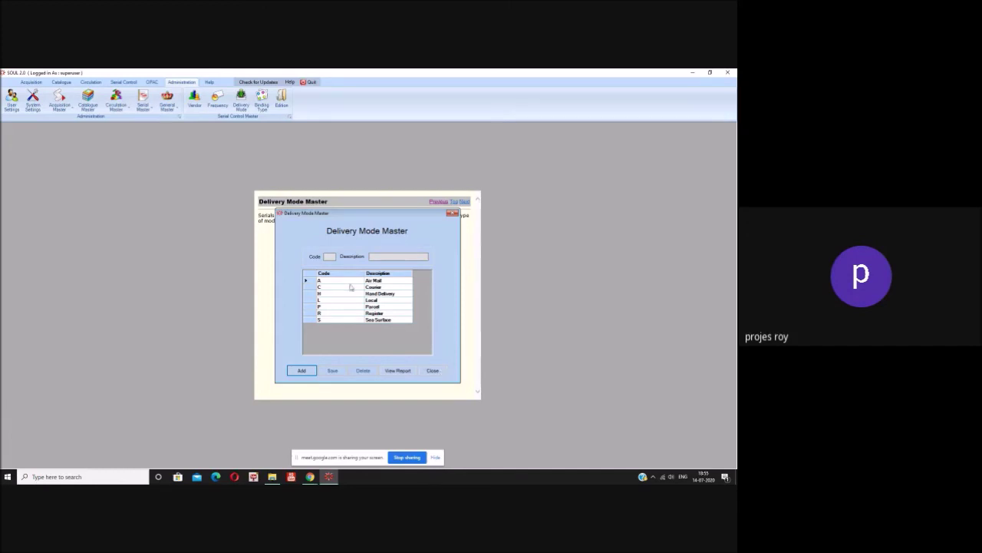
- Close Delivery Mode Master, then view and close the Binding Types list (CBR Brown to TDT Others)
click(434, 372)
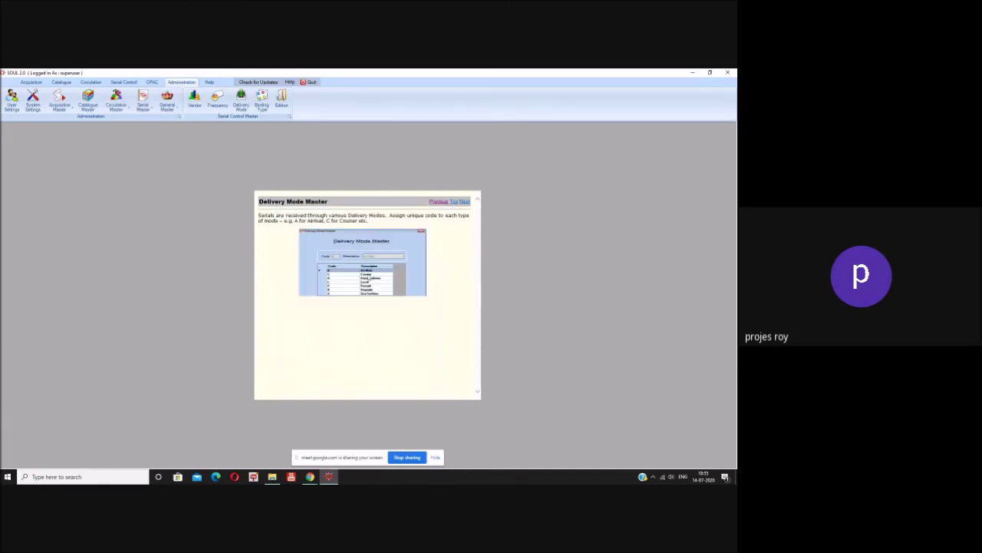
click(261, 110)
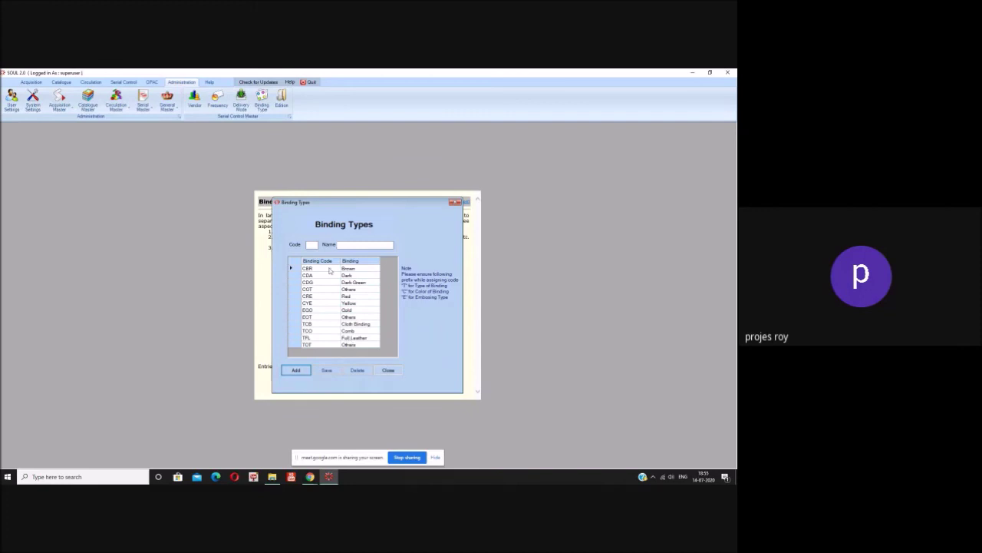
click(390, 370)
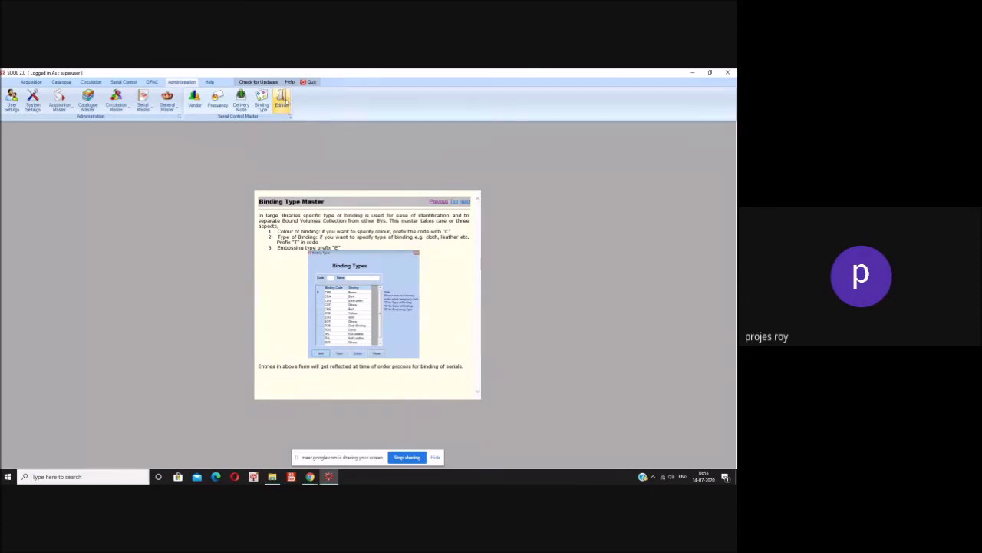
- Switch to the General Master tools and open the Currency Management list
click(167, 100)
click(244, 140)
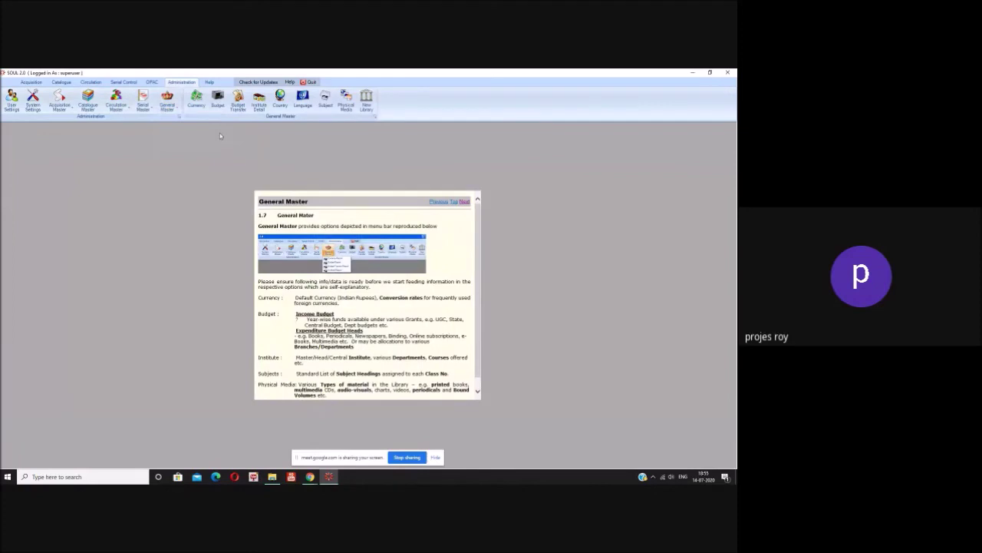
click(193, 108)
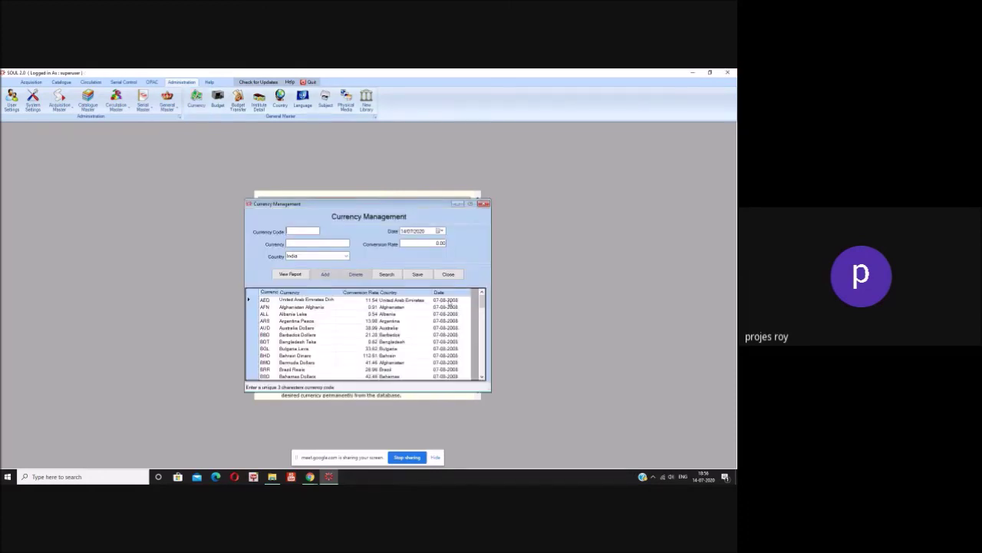
- Browse the currency codes and conversion rates, then close Currency Management
scroll(479, 312, down, 9)
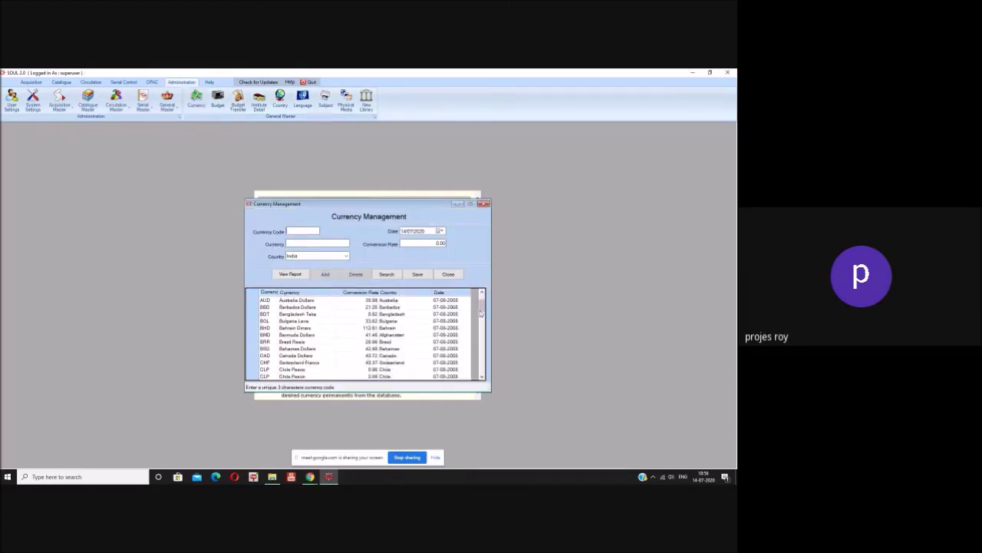
scroll(324, 341, up, 9)
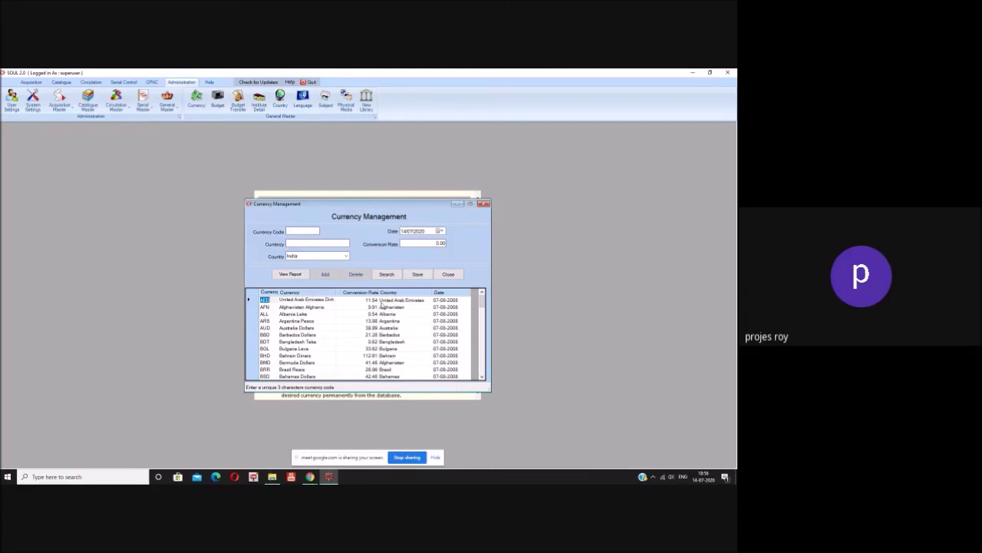
scroll(383, 306, down, 3)
scroll(382, 305, down, 9)
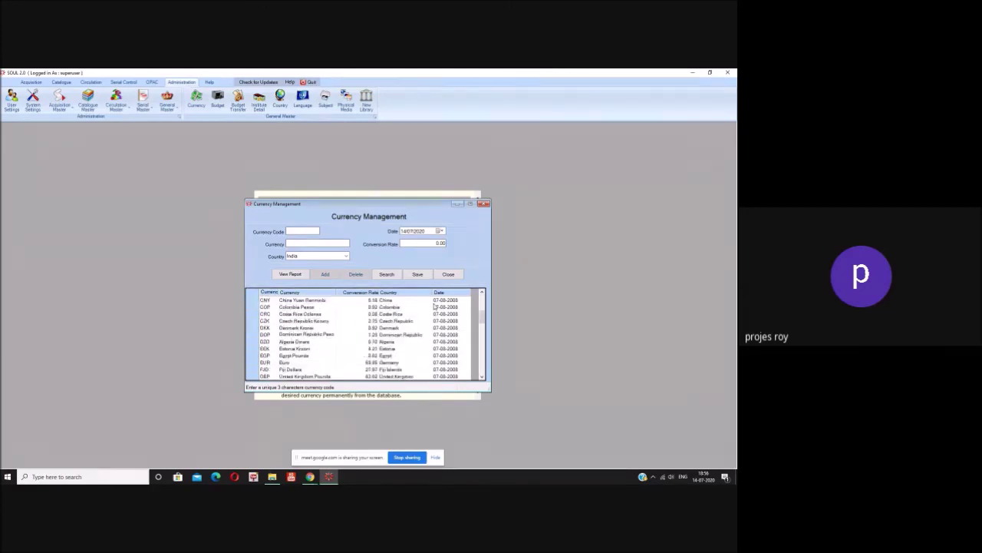
scroll(434, 332, up, 10)
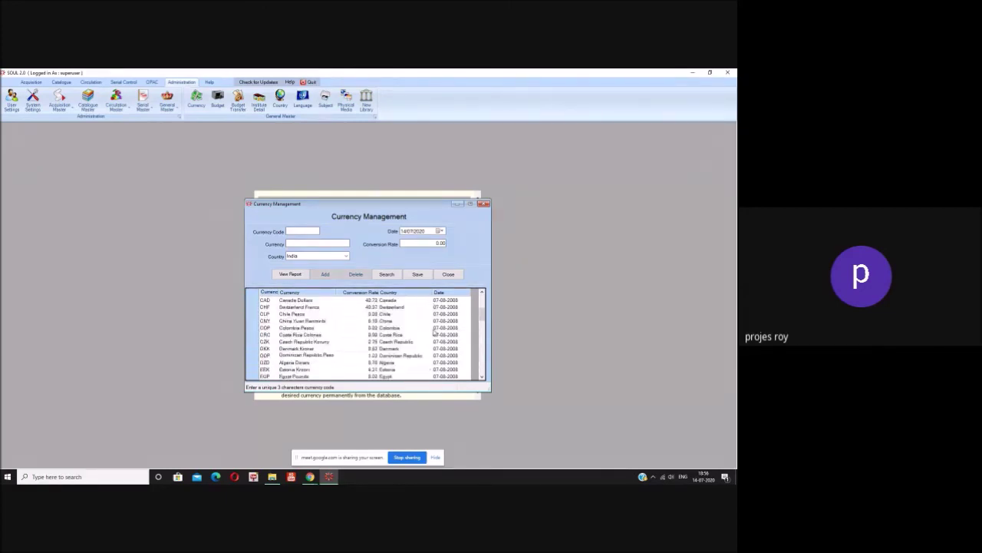
scroll(435, 332, up, 1)
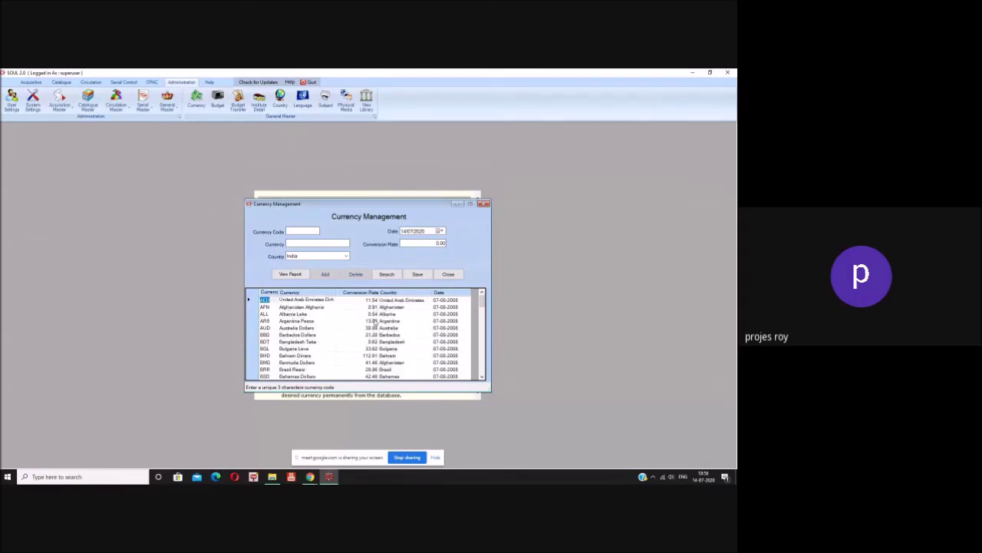
scroll(376, 326, down, 5)
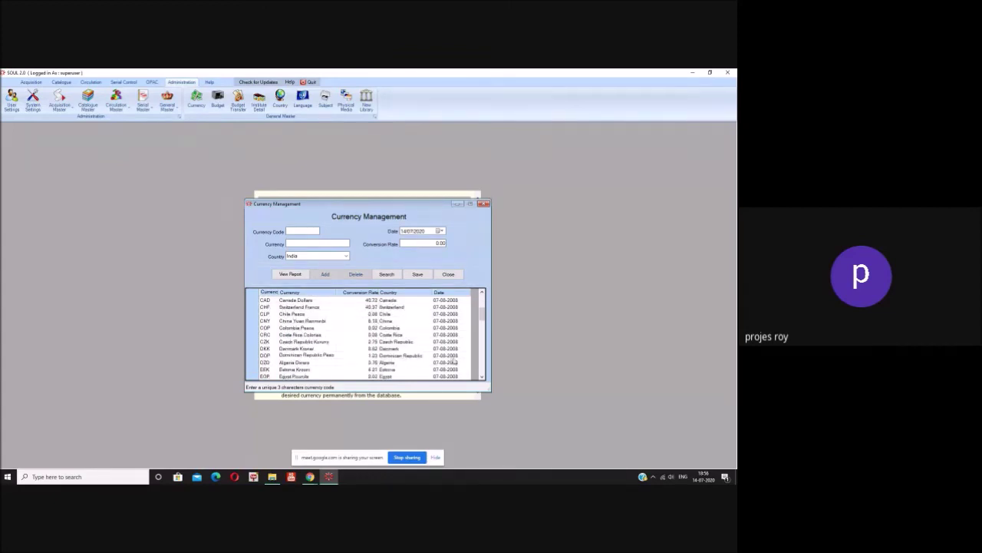
scroll(453, 359, up, 5)
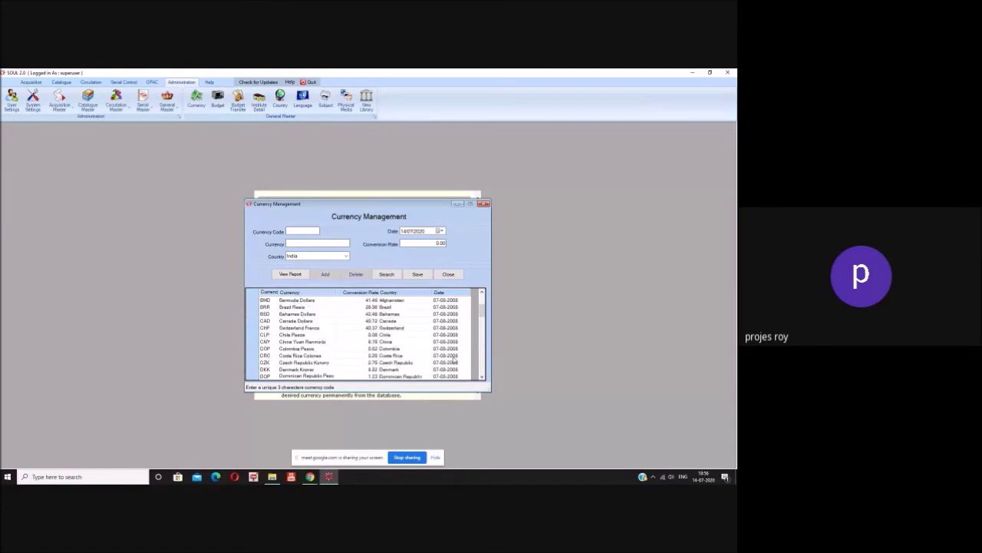
click(452, 276)
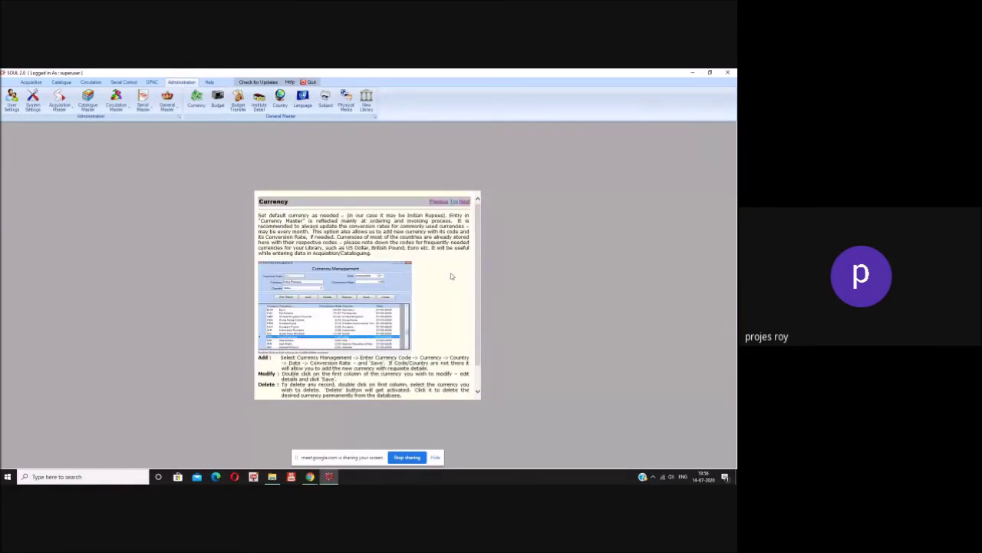
- Open Budget Management, listing budget head 100000 for 2019–2020
click(216, 108)
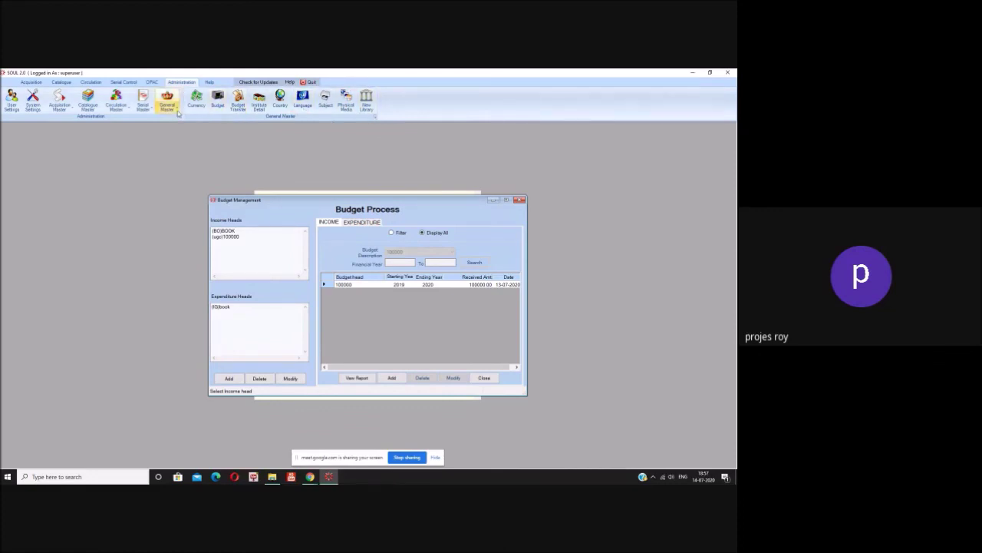
- Close the Budget Management window to show the Budget help page
click(520, 200)
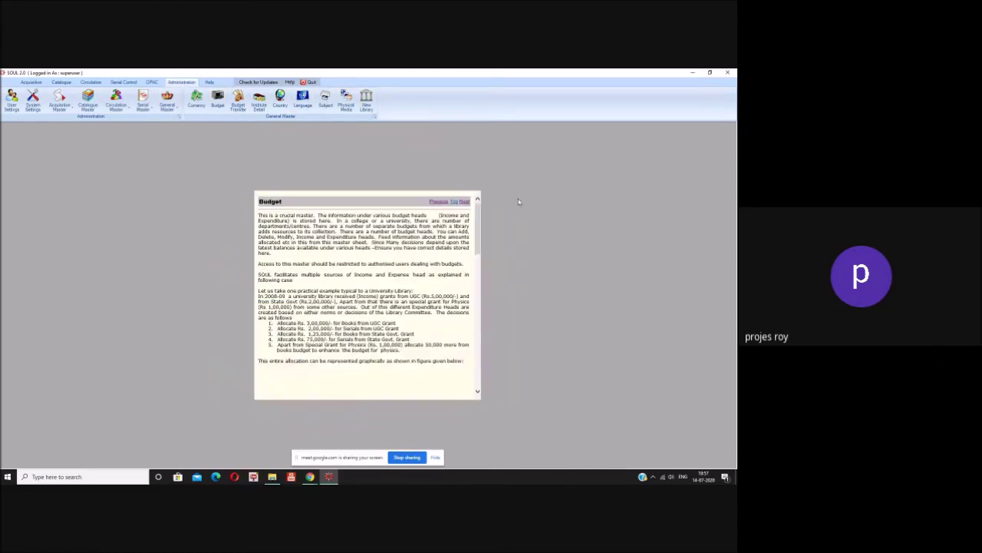